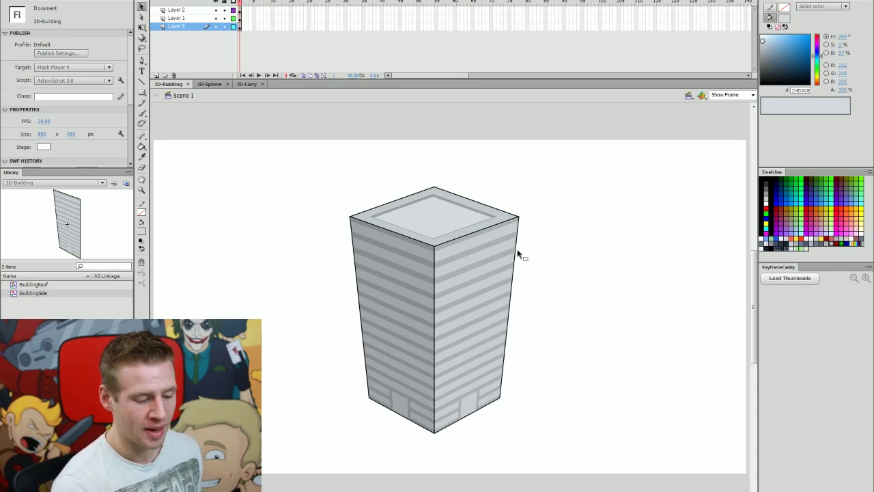
Pull the roof up and the two side faces outward to separate the building's three pieces.
left_click_drag(456, 220, 456, 199)
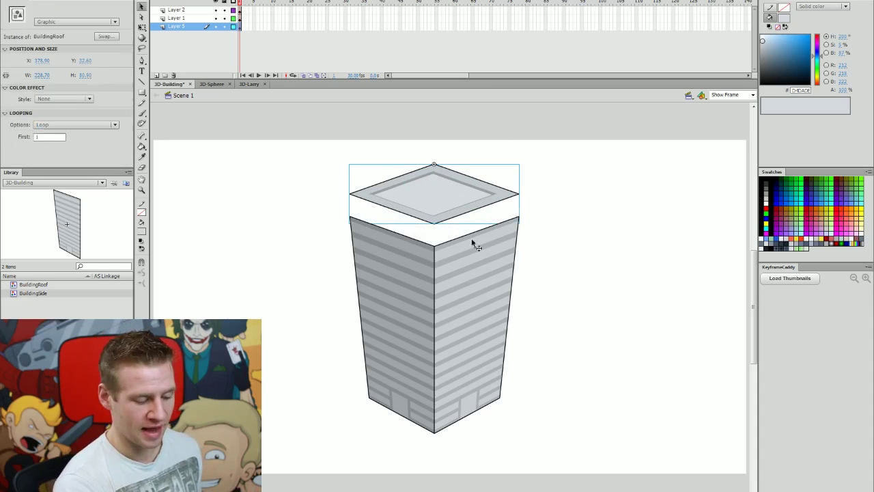
left_click_drag(445, 281, 469, 281)
left_click_drag(410, 309, 391, 309)
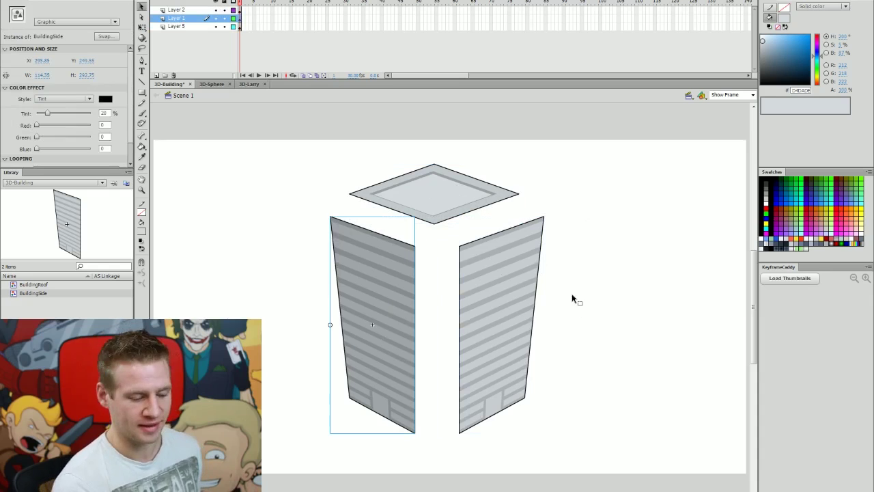
left_click(571, 317)
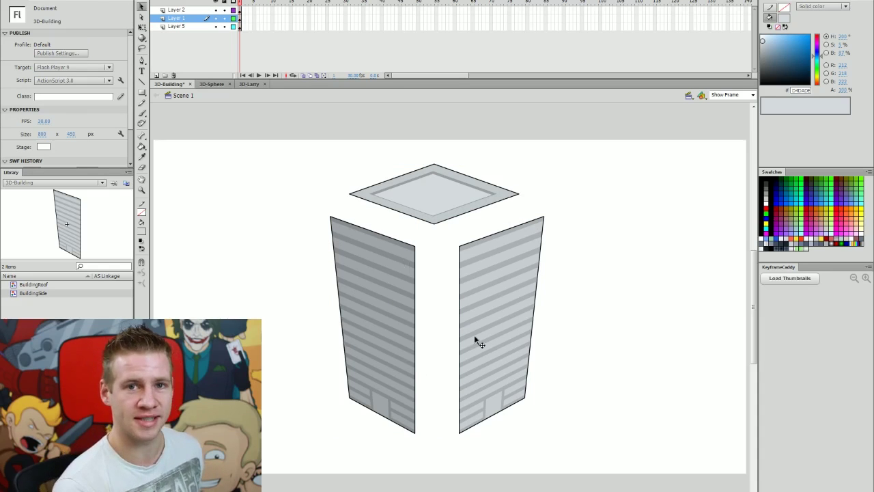
Undo the moves of the roof and both side faces.
left_click(379, 345)
key("ctrl+z")
key("ctrl+z")
key("ctrl+z")
key("ctrl+z")
key("ctrl+z")
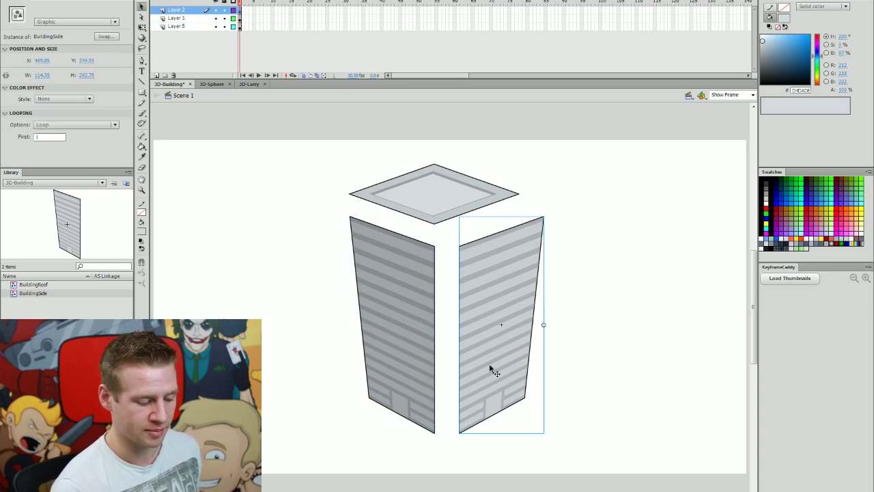
Inspect both side faces by opening each BuildingSide instance in place, and examine the left face's tint settings.
left_click(407, 294)
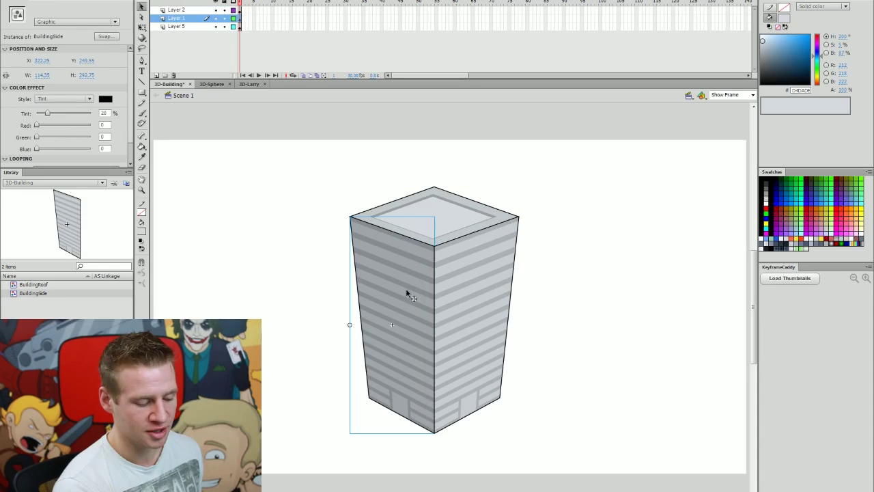
left_click(515, 296)
left_click(552, 299)
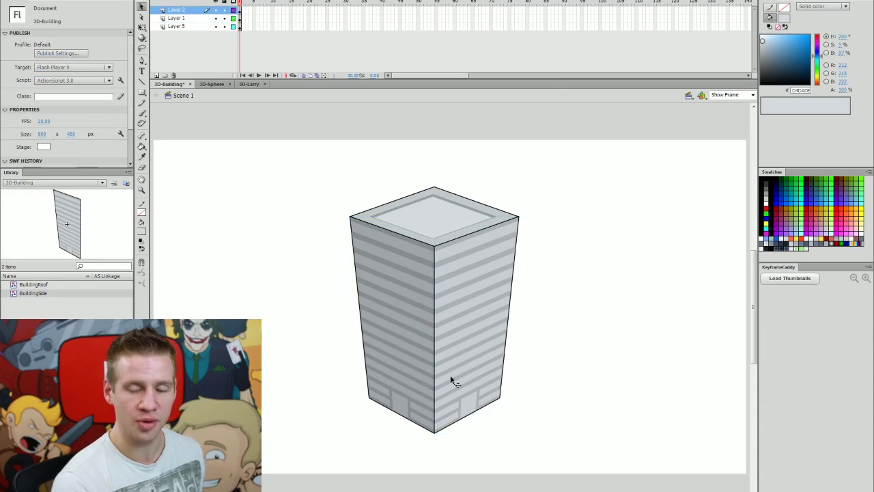
left_click(493, 265)
double_click(477, 283)
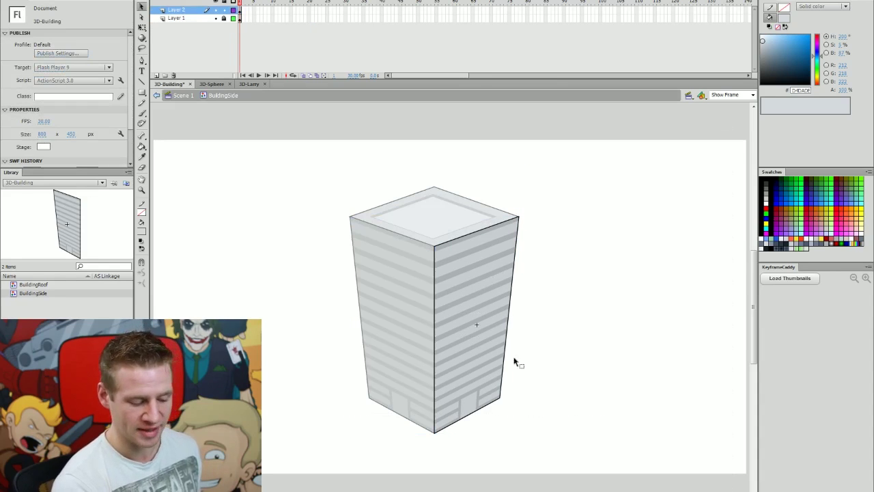
double_click(555, 185)
left_click(389, 293)
double_click(388, 293)
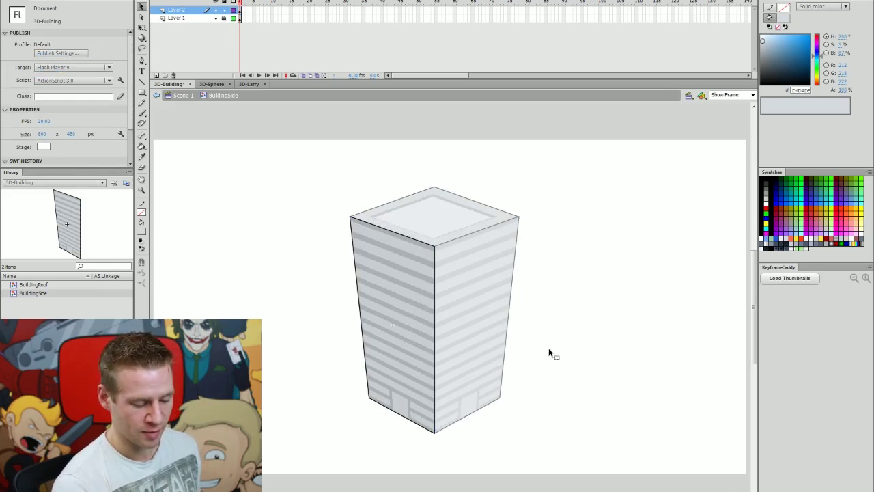
double_click(548, 349)
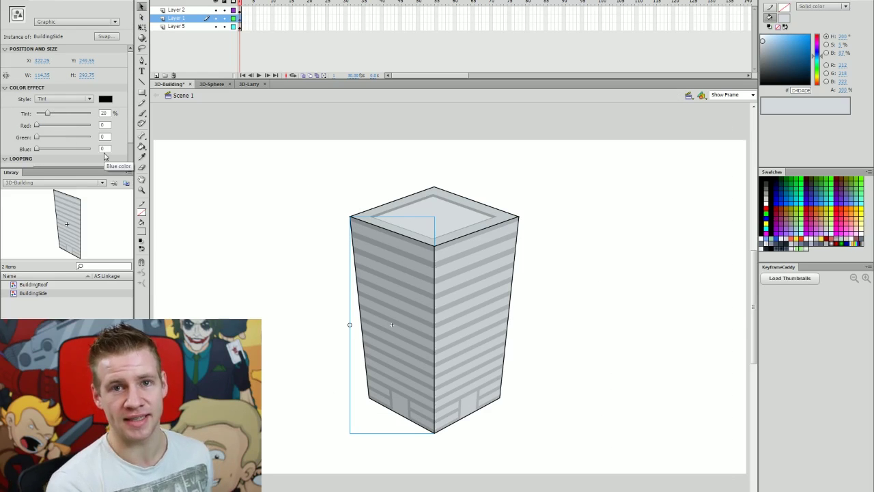
left_click(548, 236)
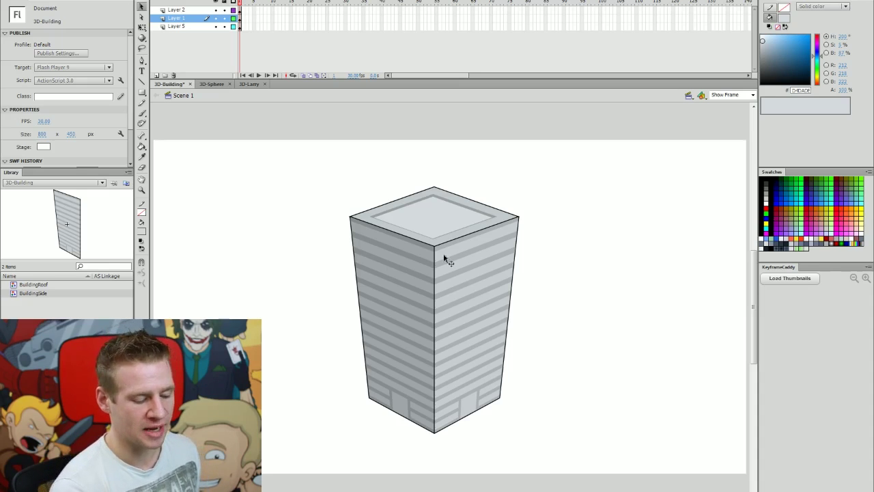
Place a second BuildingRoof instance from the library on the empty stage area beside the building.
left_click(458, 216)
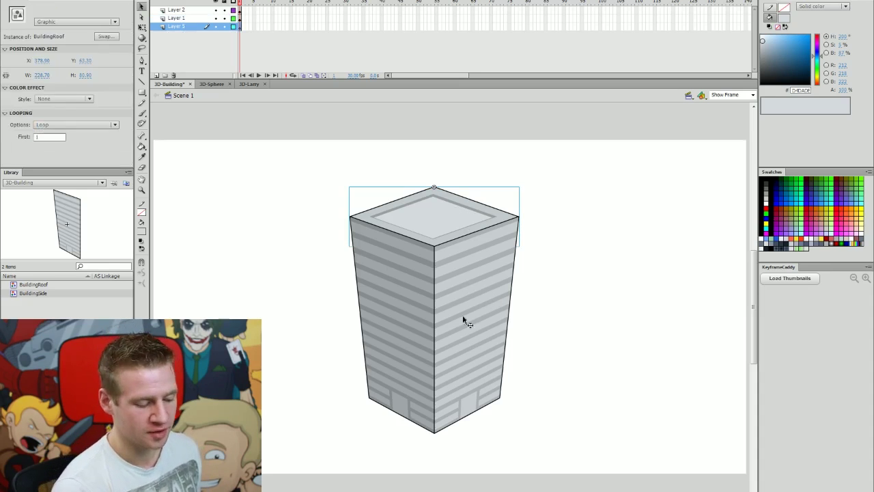
mouse_move(457, 221)
left_mouse_down()
mouse_move(470, 189)
mouse_move(456, 229)
left_mouse_up()
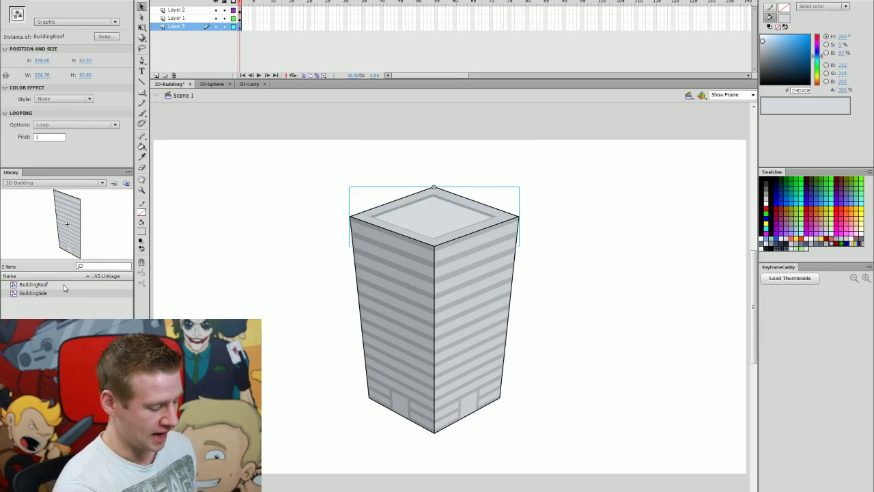
left_click_drag(41, 286, 621, 254)
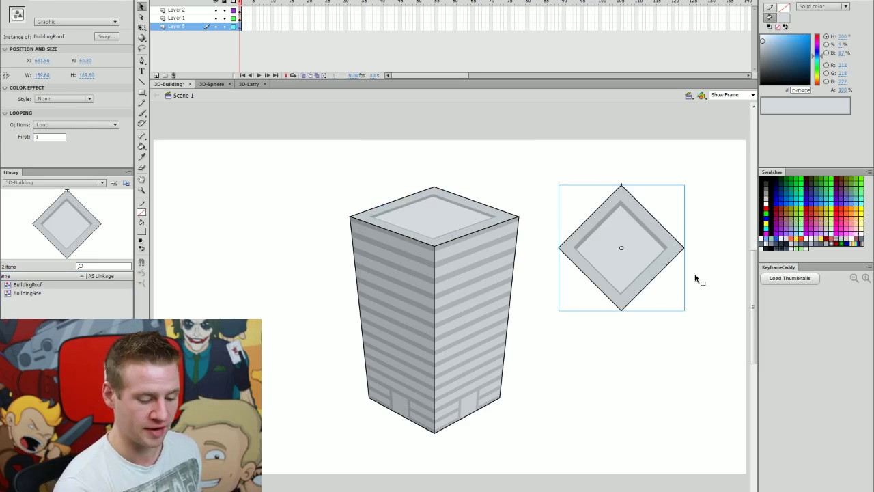
left_click(697, 278)
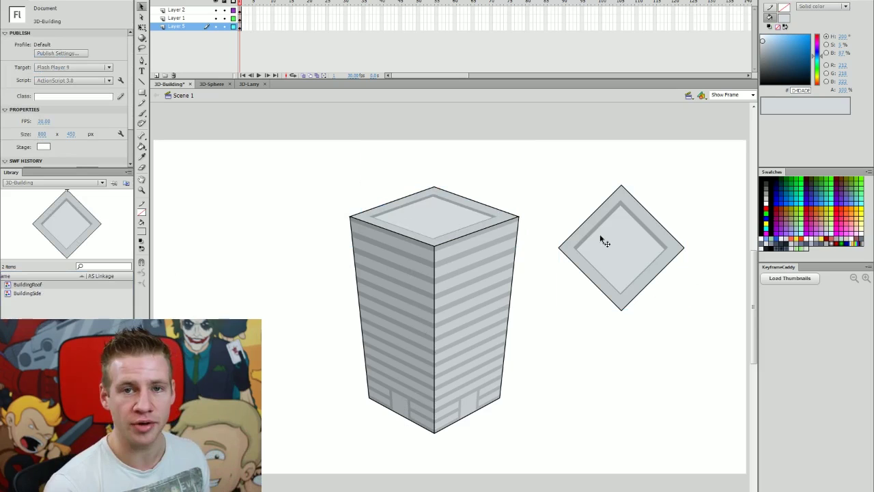
left_click(645, 261)
left_click_drag(632, 292, 628, 271)
Put the roof copy into Free Transform and shift its transformation point off-centre.
key("q")
key("v")
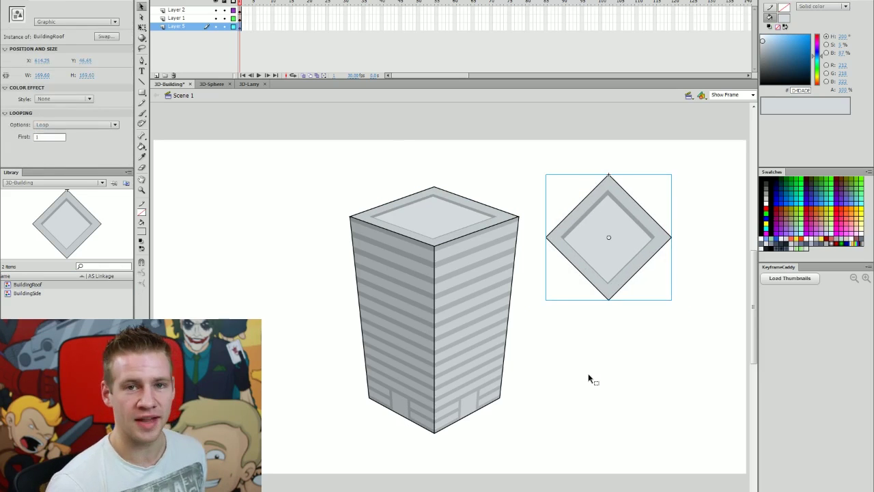
key("q")
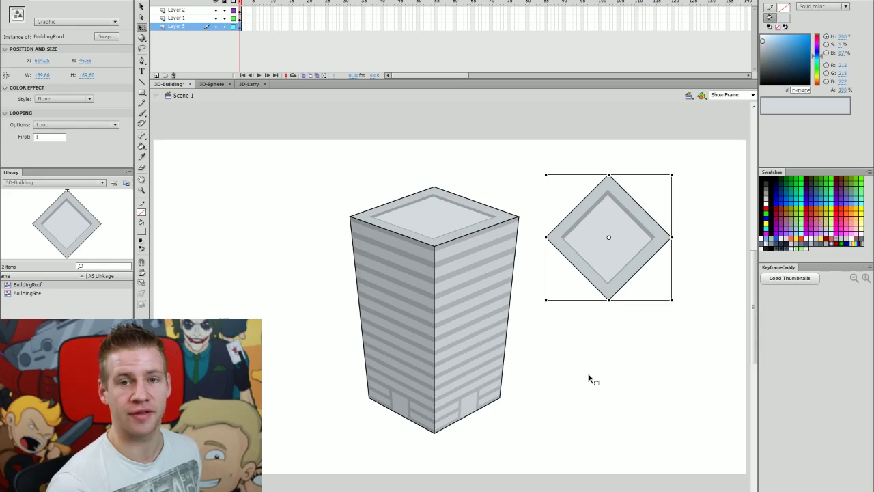
mouse_move(609, 238)
left_mouse_down()
mouse_move(622, 220)
mouse_move(601, 237)
left_mouse_up()
key("ctrl+z")
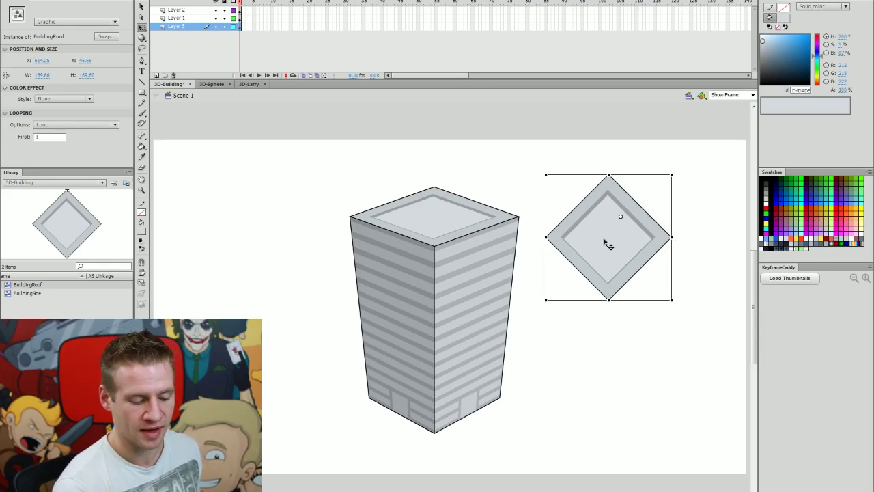
key("z")
left_click(612, 247)
key("q")
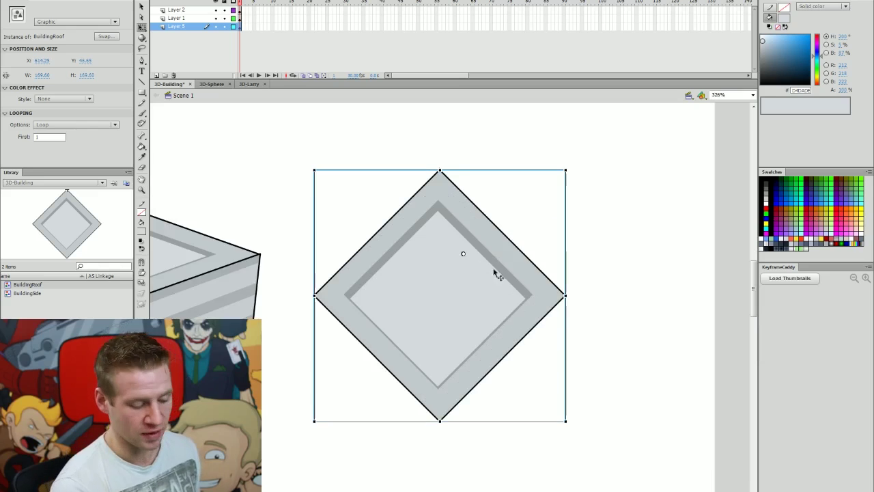
Move the roof copy's transformation point near its bounding box's upper-right corner and try rotating the copy about it.
left_click_drag(448, 267, 413, 273)
left_click(546, 183)
left_click_drag(309, 427, 245, 331)
key("ctrl+z")
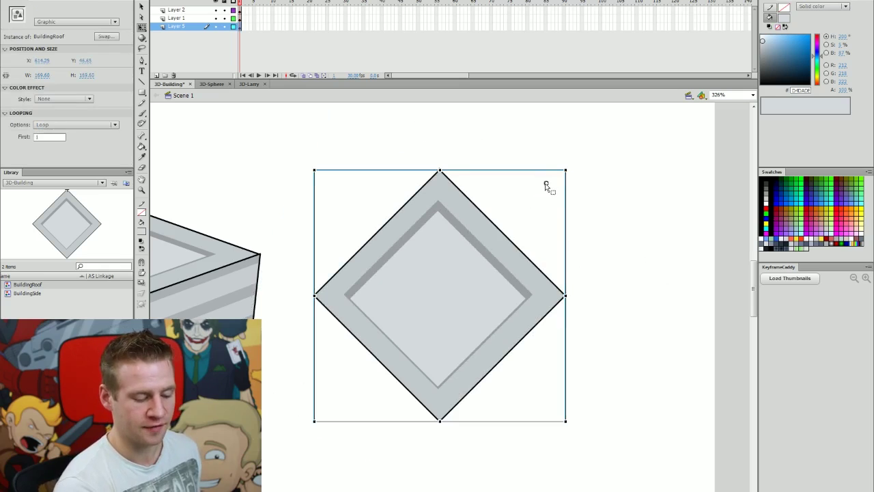
Return the roof copy's transformation point to its centre and try transforming the copy about it, undoing each attempt.
left_click(536, 198)
left_click(494, 241)
left_click_drag(546, 183, 437, 293)
left_click_drag(570, 166, 617, 187)
key("ctrl+z")
left_click_drag(564, 170, 644, 205)
key("ctrl+z")
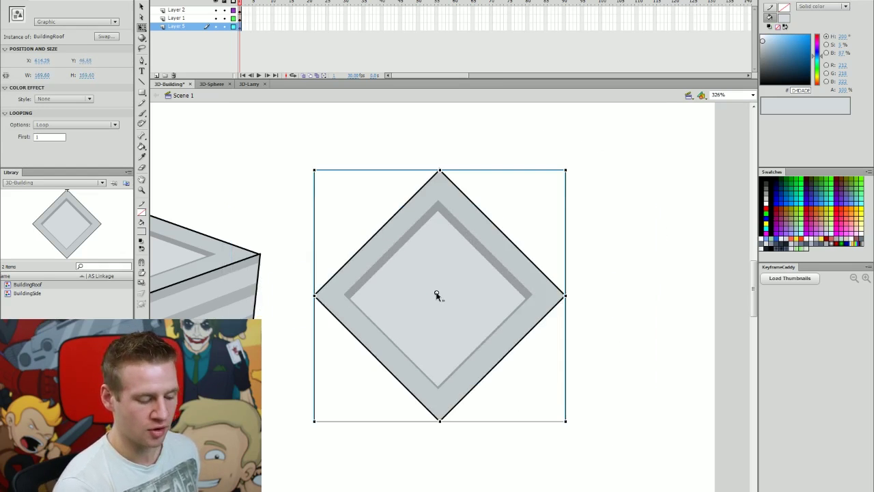
Set the roof copy's transformation point on its top corner, scale it to about 207 × 60 px, and try a skew.
left_click_drag(450, 310, 509, 311)
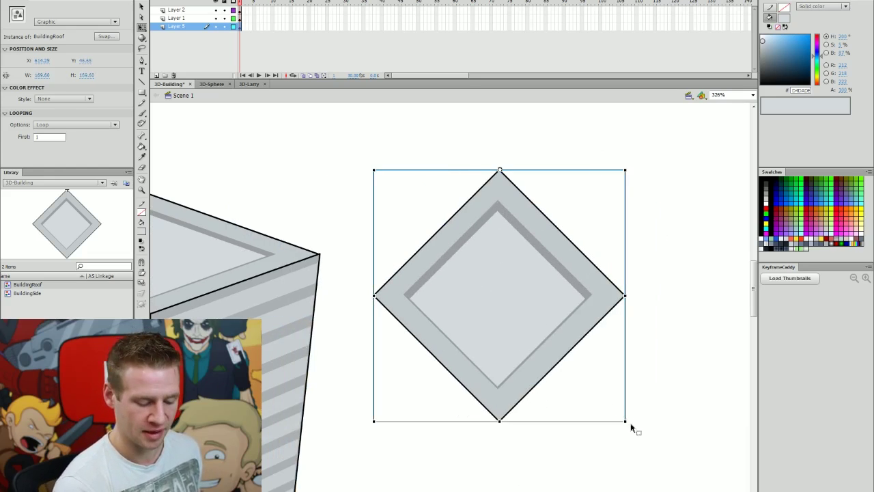
left_click_drag(624, 422, 653, 259)
left_click_drag(578, 259, 505, 253)
key("ctrl+z")
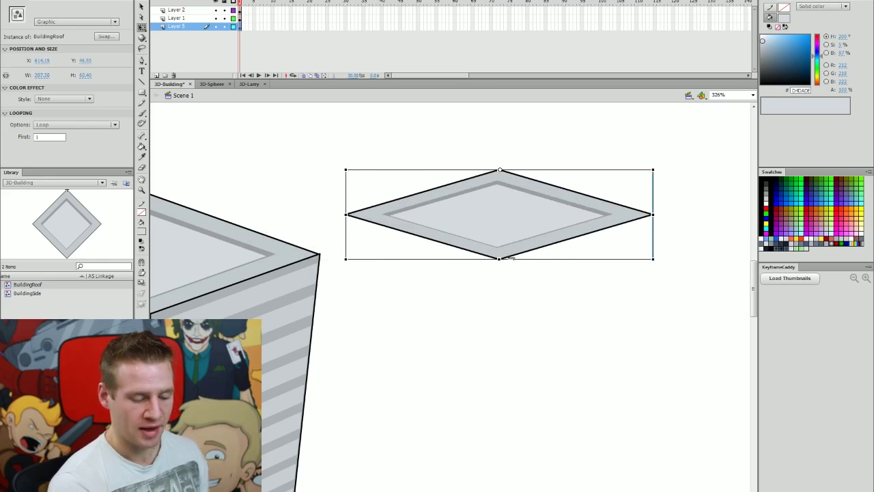
Delete the roof copy and fit the whole stage in the window.
key("Delete")
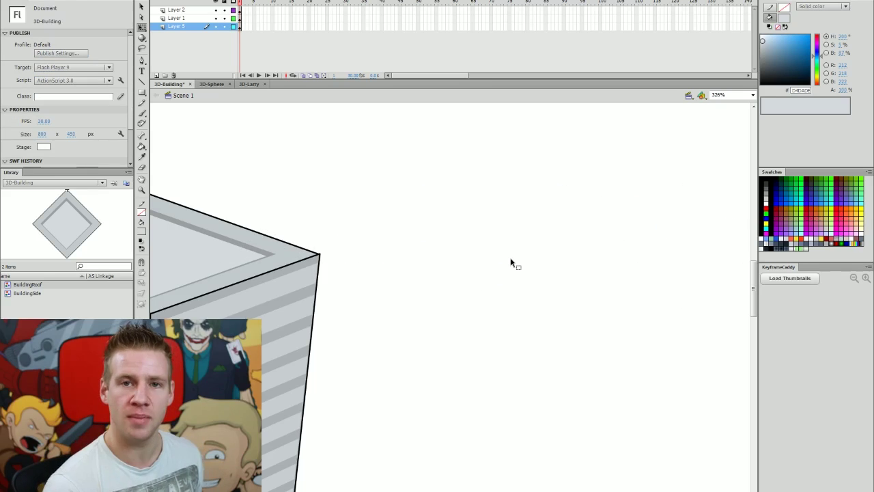
scroll(549, 361, "left", 5)
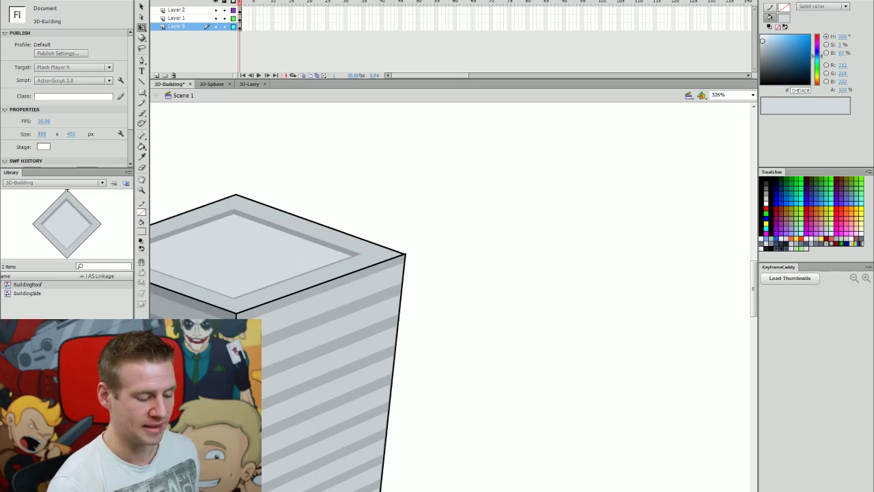
left_click(752, 95)
left_click(725, 103)
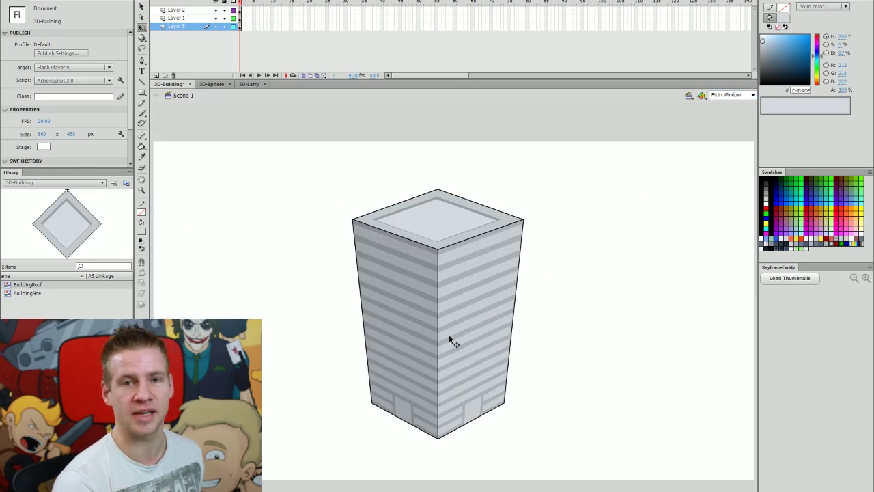
Try to transform the left face about its transformation point on the outer edge, and undo the change.
left_click(427, 287)
left_click(478, 302)
left_click(380, 374)
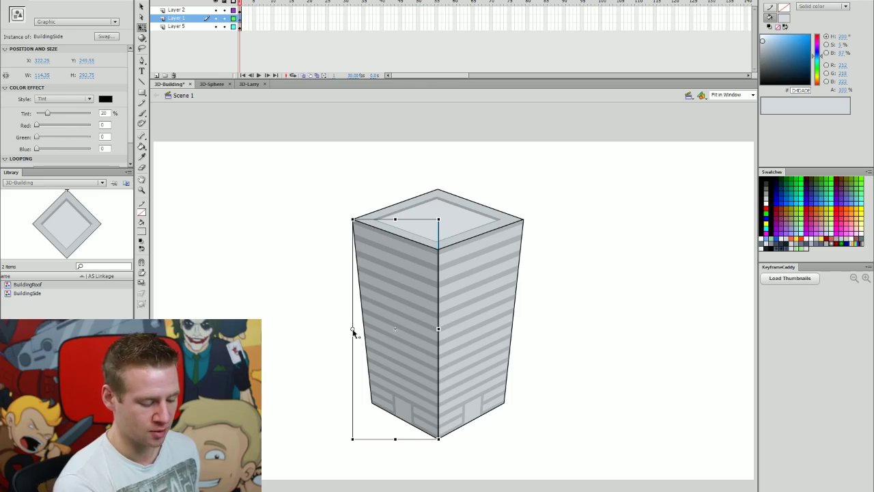
left_click_drag(438, 329, 483, 359)
left_click(490, 298)
key("ctrl+z")
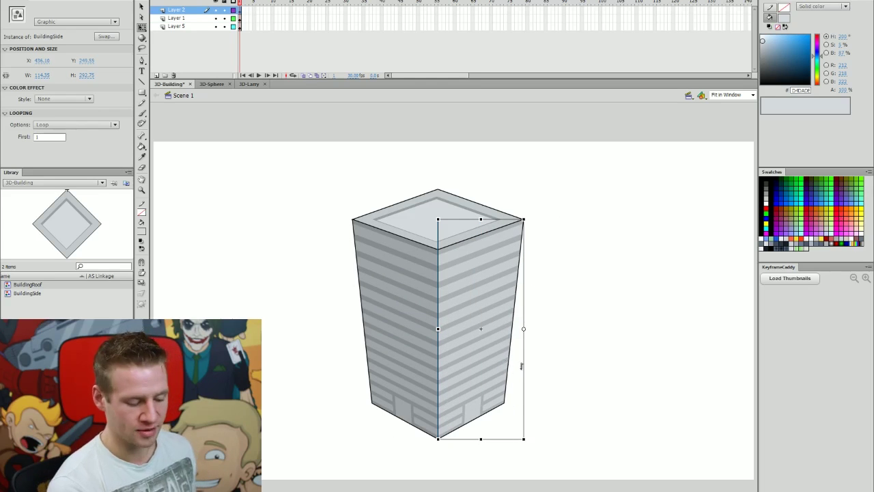
Select the two side faces in turn to examine their transformation points.
left_click(422, 346)
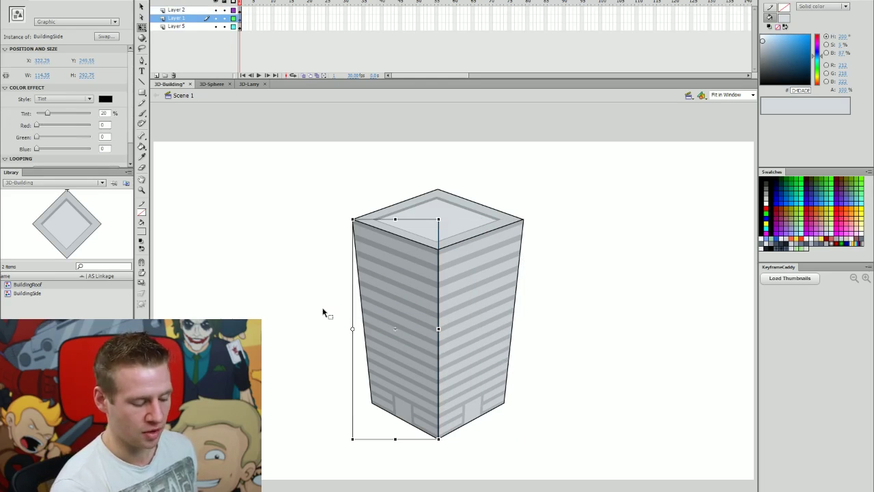
left_click(462, 339)
left_click(407, 328)
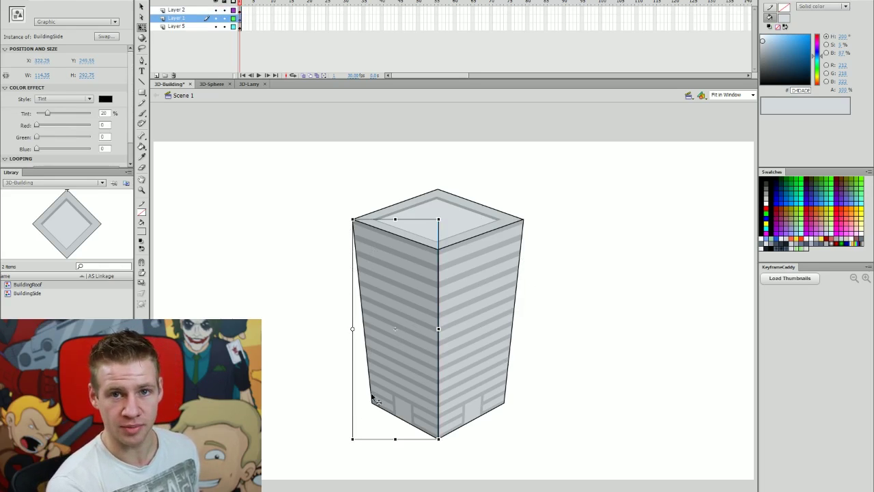
left_click(554, 250)
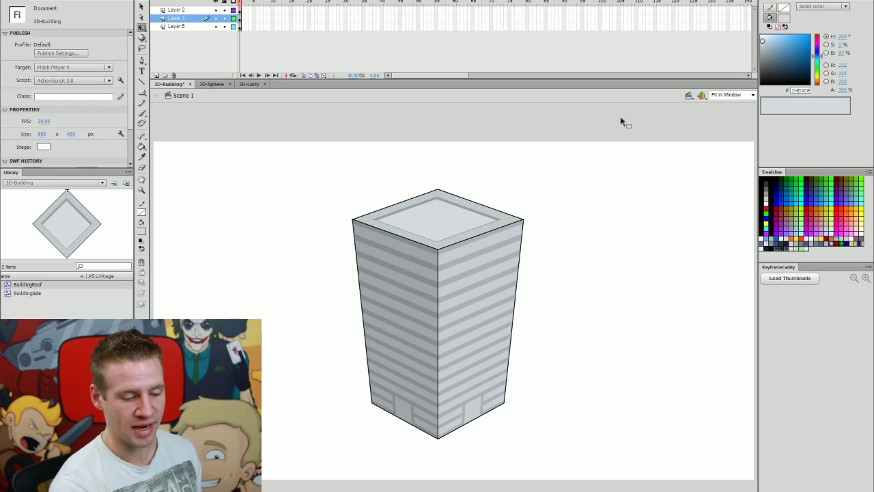
Extend all three building layers to frame 100.
left_click(600, 24)
left_click(600, 25)
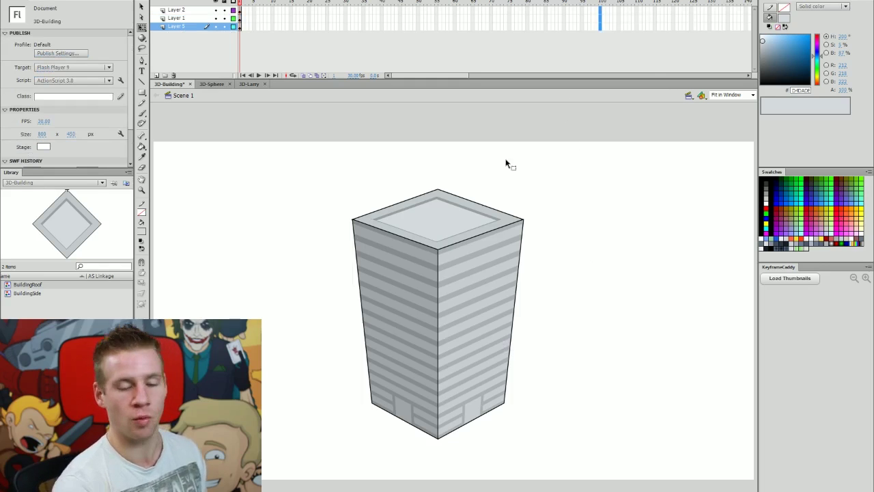
key("F5")
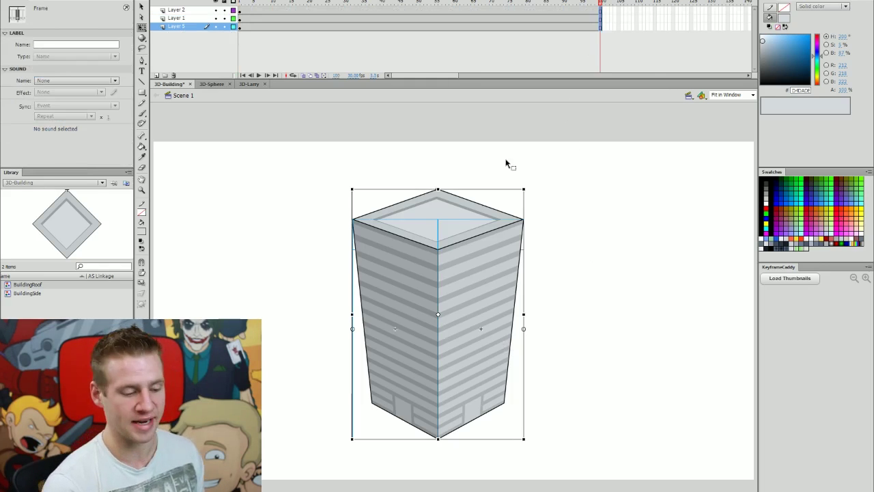
Scrub back through the timeline and toggle layer visibility to check the building's pieces.
left_click_drag(603, 3, 458, 20)
mouse_move(216, 10)
left_mouse_down()
mouse_move(217, 40)
mouse_move(215, 10)
left_mouse_up()
left_click(216, 27)
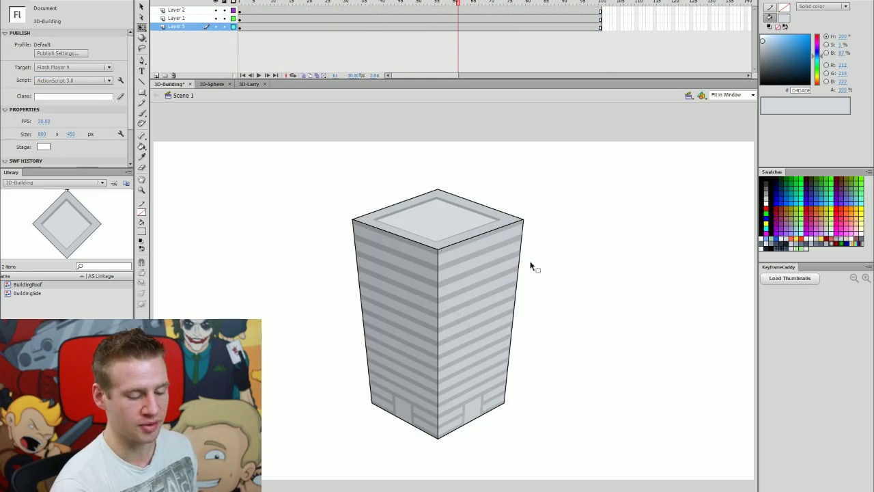
Insert keyframes at frame 50 on all three building layers.
key("v")
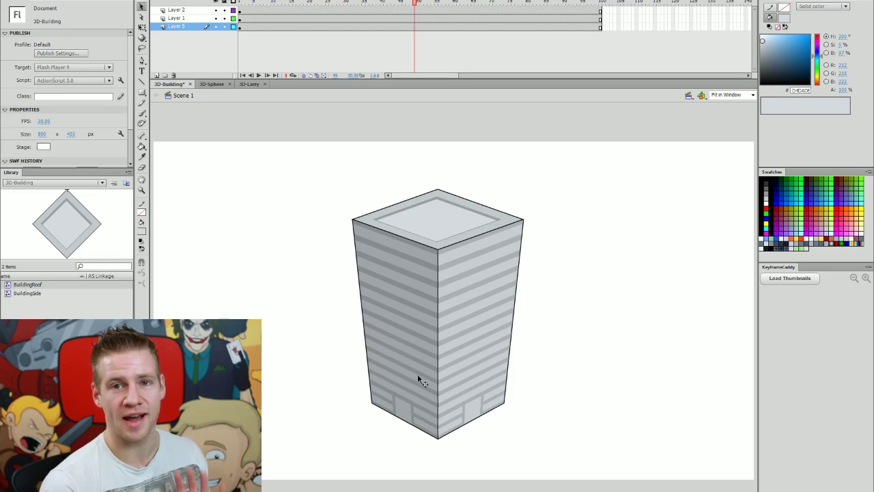
left_click_drag(418, 10, 419, 27)
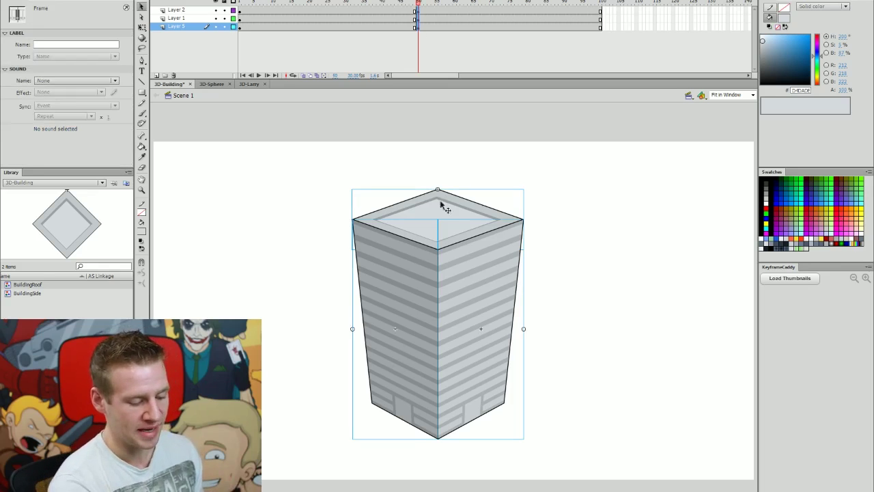
At frame 1, rotate and skew the roof with Free Transform so the building starts turning to one side.
left_click(535, 212)
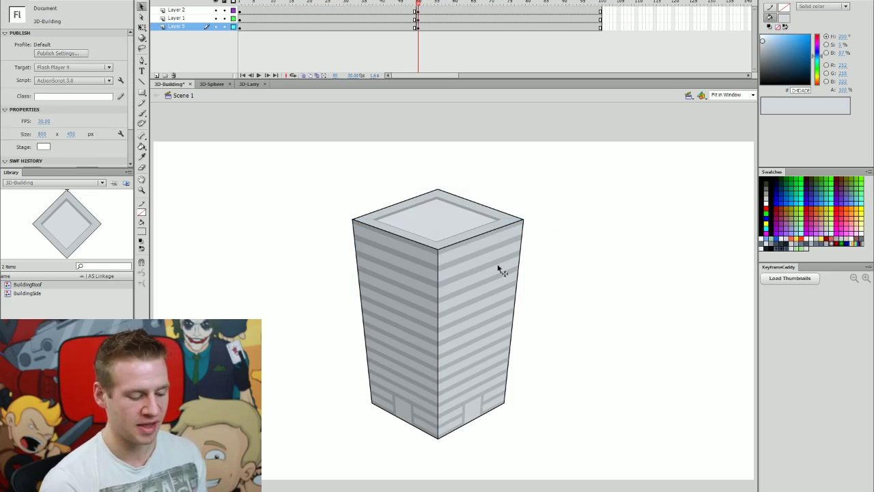
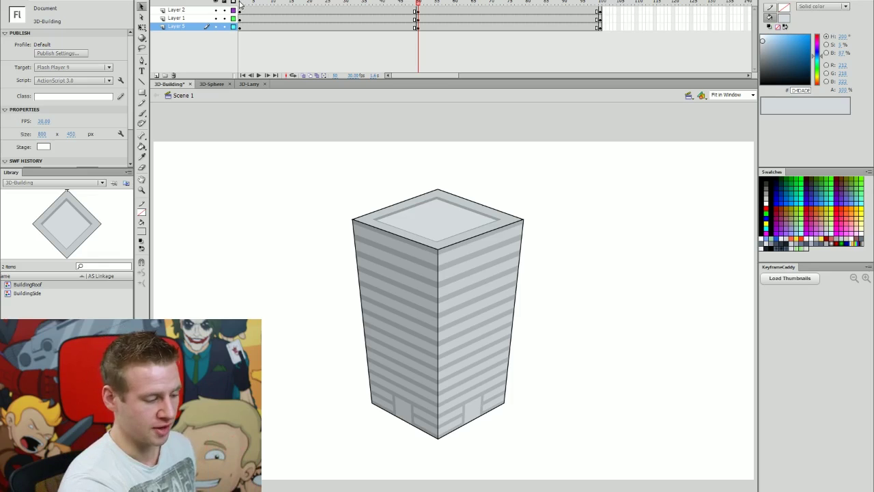
left_click(239, 3)
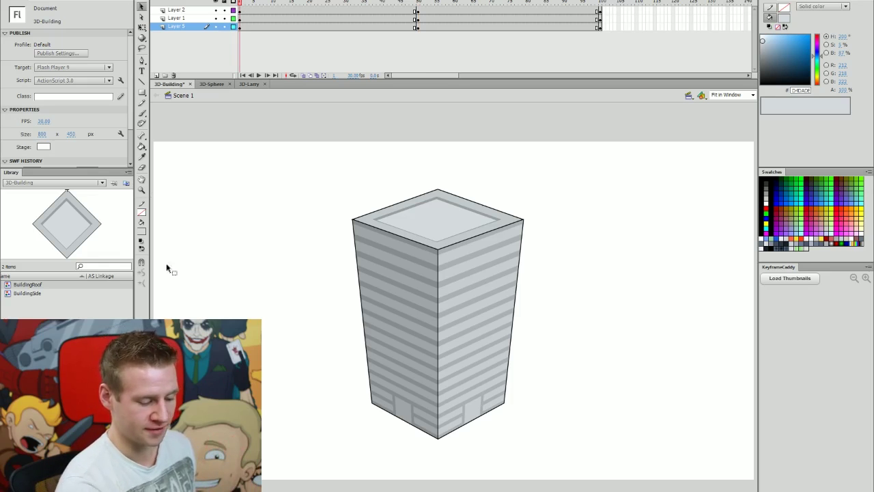
left_click(457, 222)
key("q")
left_click_drag(461, 251, 490, 248)
left_click_drag(535, 218, 483, 232)
left_click(563, 254)
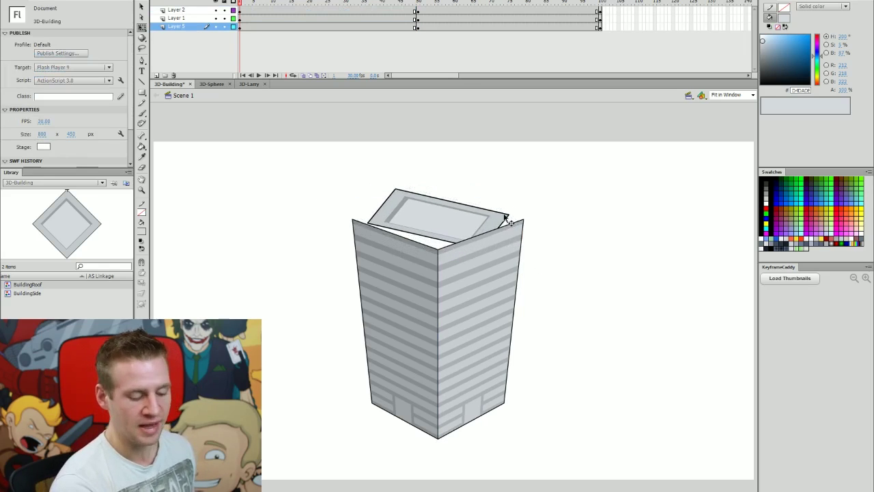
left_click(472, 223)
left_click(559, 280)
left_click(462, 224)
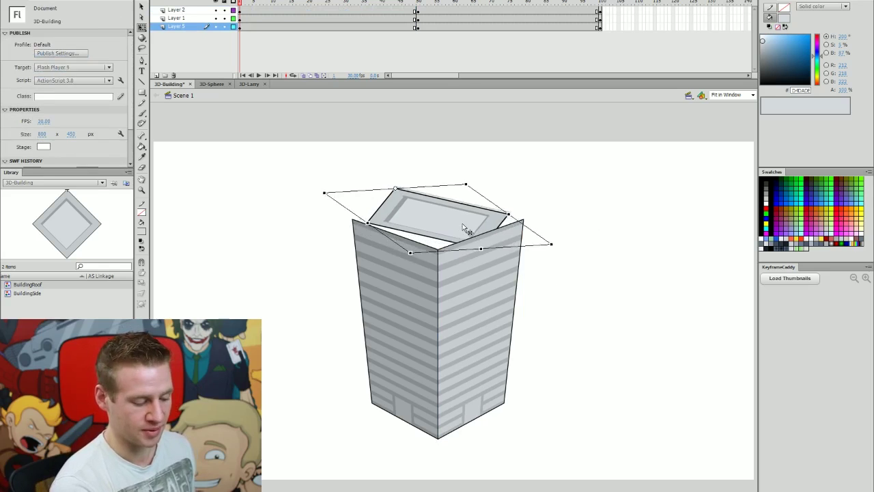
left_click(566, 285)
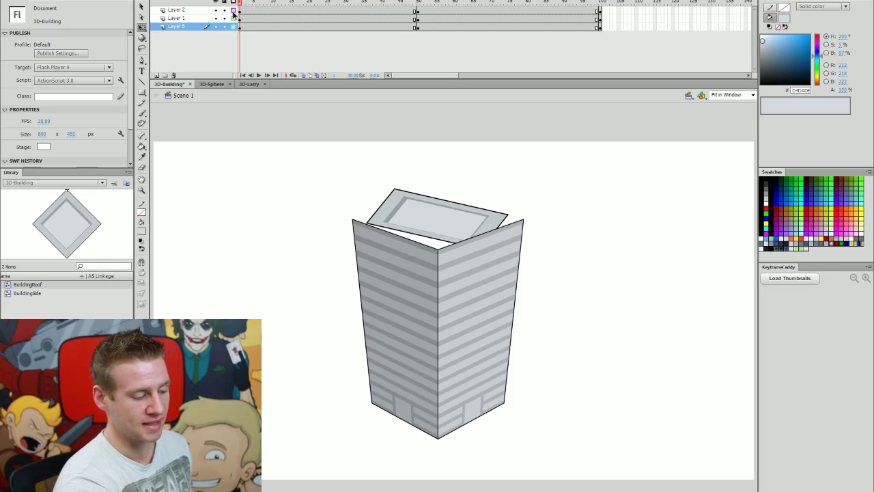
Show all three layers as outlines and narrow the lighter side face to about 36 px wide, aligned with the roof's edge.
left_click_drag(233, 11, 232, 26)
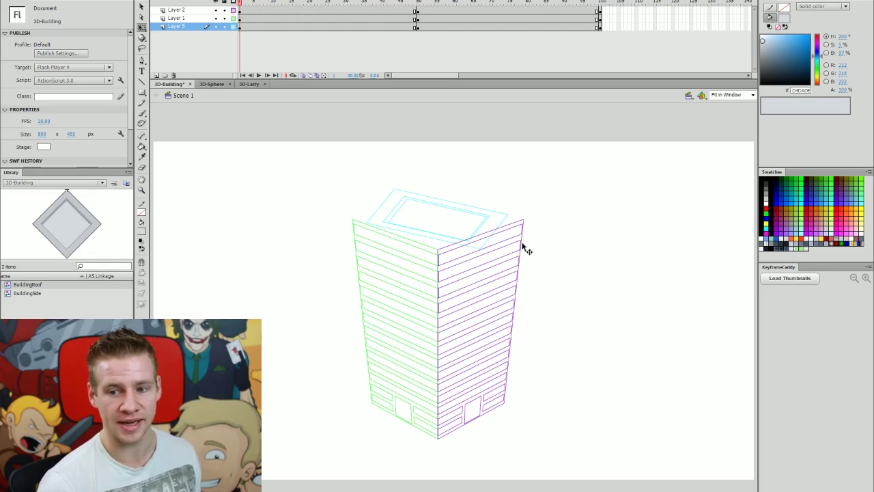
left_click(490, 343)
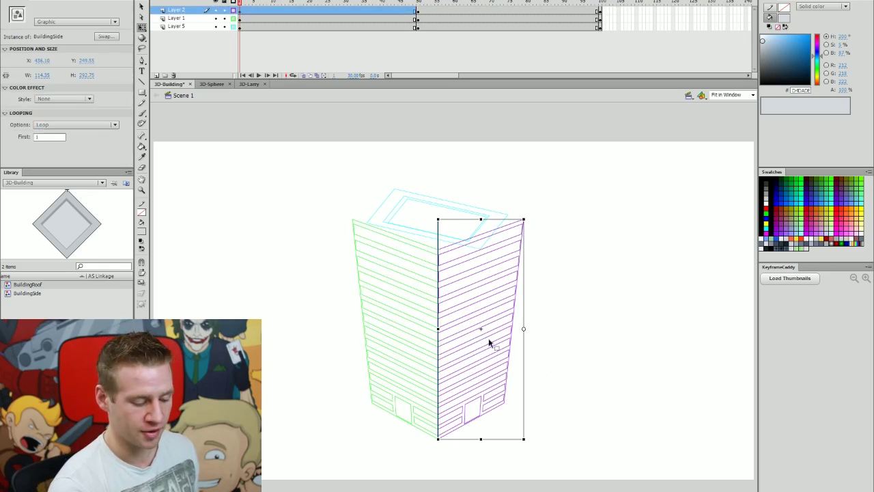
left_click_drag(515, 299, 504, 298)
left_click_drag(422, 328, 482, 328)
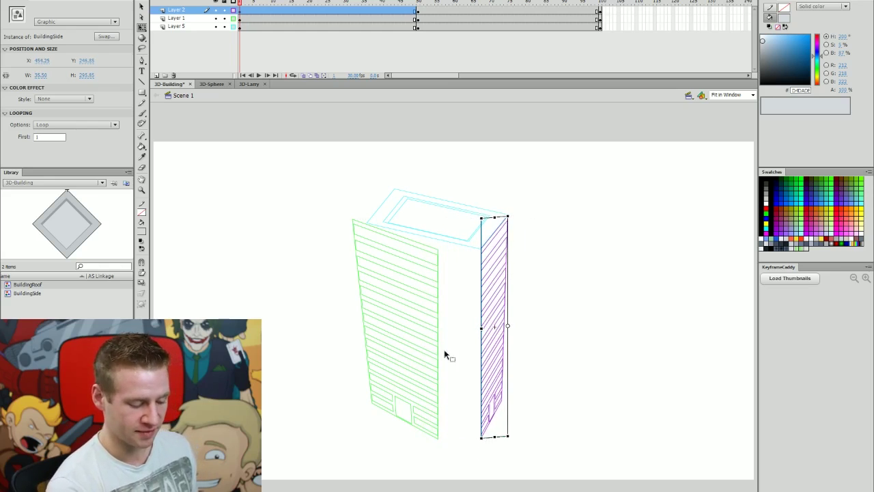
Shift the darker side face under the roof's outer corner and adjust the roof's skew and position.
left_click_drag(439, 308, 455, 320)
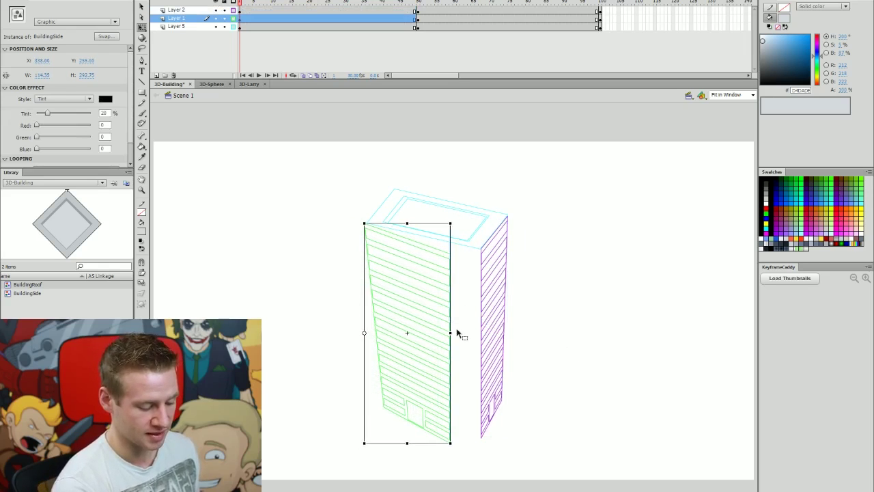
left_click(485, 240)
left_click_drag(508, 216, 520, 216)
mouse_move(480, 250)
left_mouse_down()
mouse_move(468, 244)
mouse_move(493, 244)
mouse_move(472, 246)
left_mouse_up()
left_click_drag(387, 252, 389, 252)
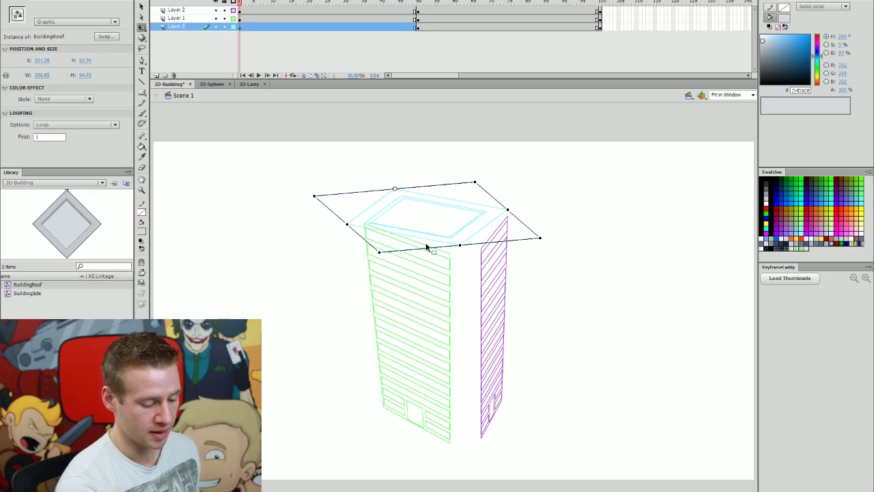
left_click_drag(508, 210, 508, 253)
Refit both side faces to the roof, widening the lighter one to about 54 px and the darker one to meet it.
left_click(506, 256)
left_click_drag(483, 324, 470, 330)
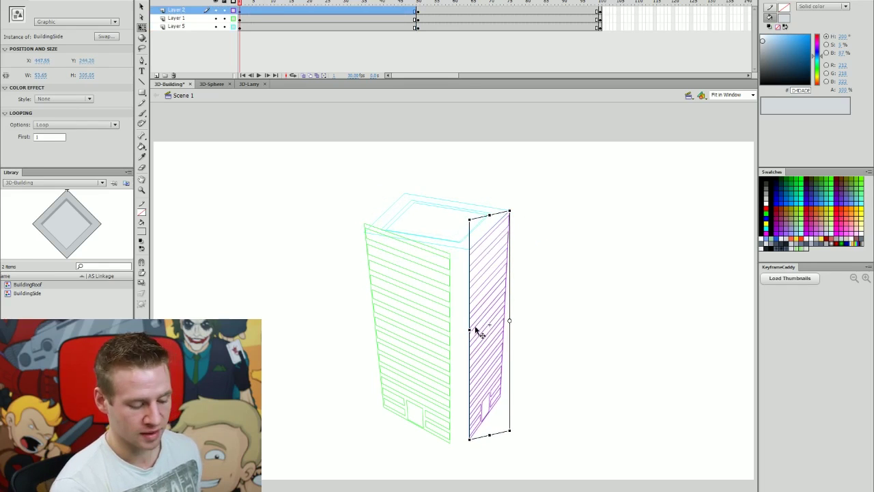
left_click(449, 337)
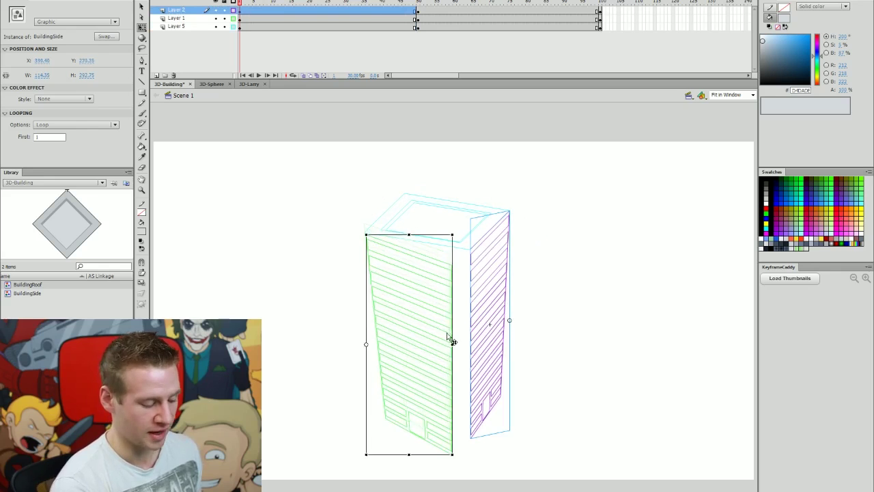
left_click_drag(450, 338, 469, 340)
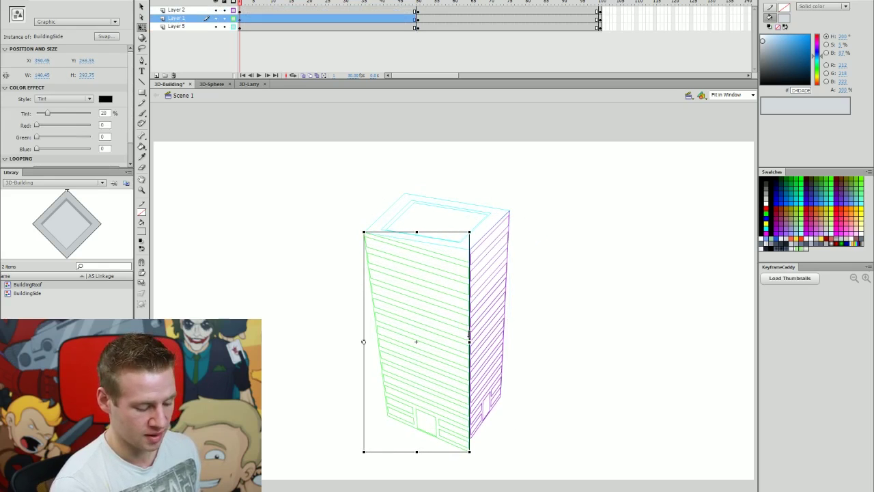
left_click(539, 380)
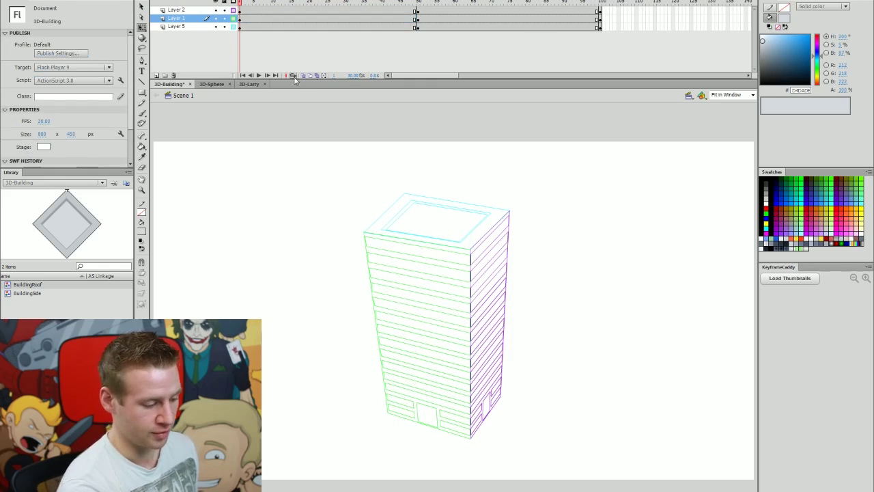
Turn off outline display on all three layers and skew the whole building slightly.
left_click_drag(233, 9, 234, 27)
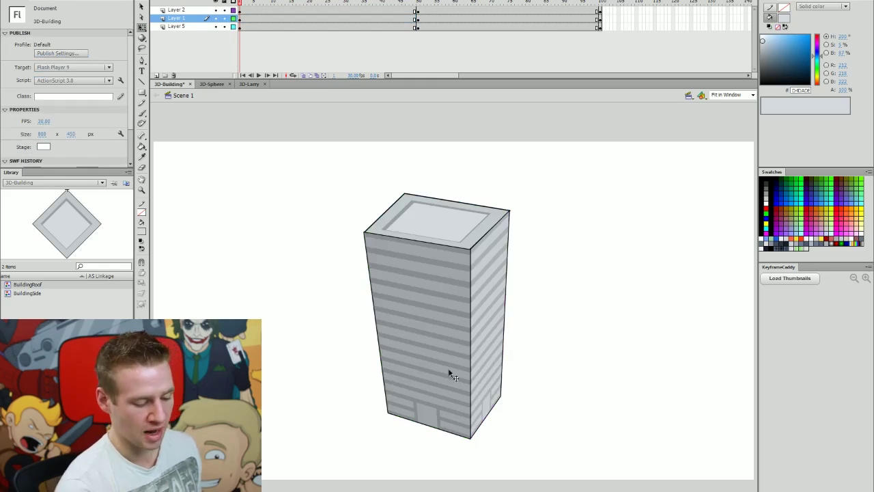
left_click(443, 276)
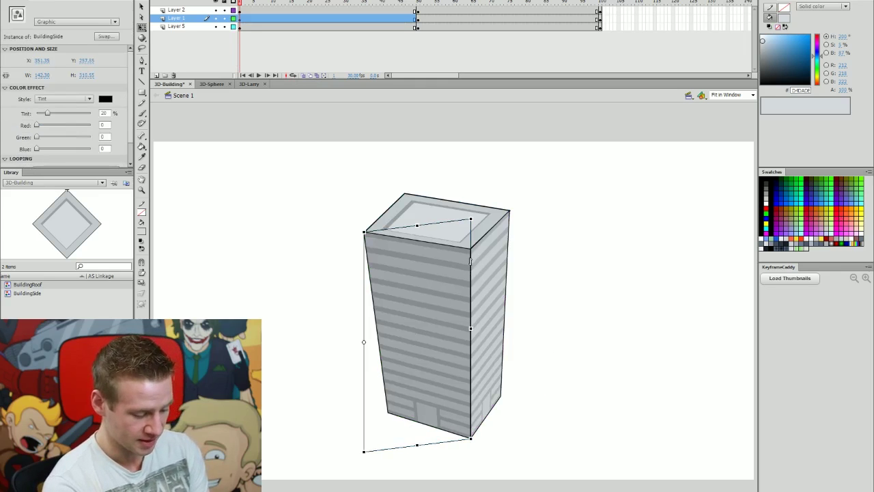
left_click(517, 244)
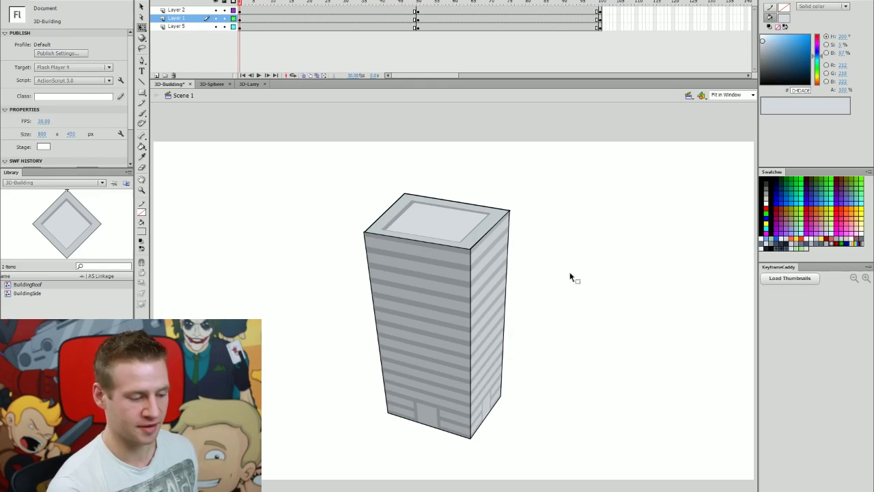
left_click_drag(603, 170, 478, 453)
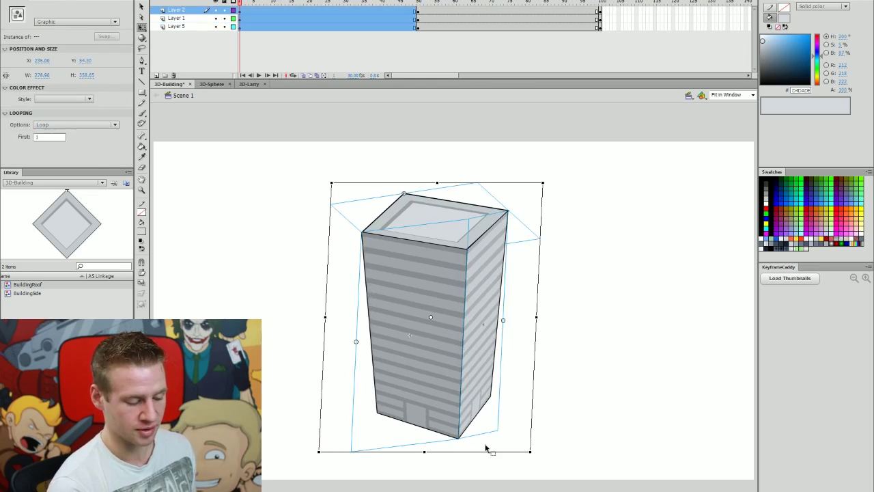
left_click(506, 462)
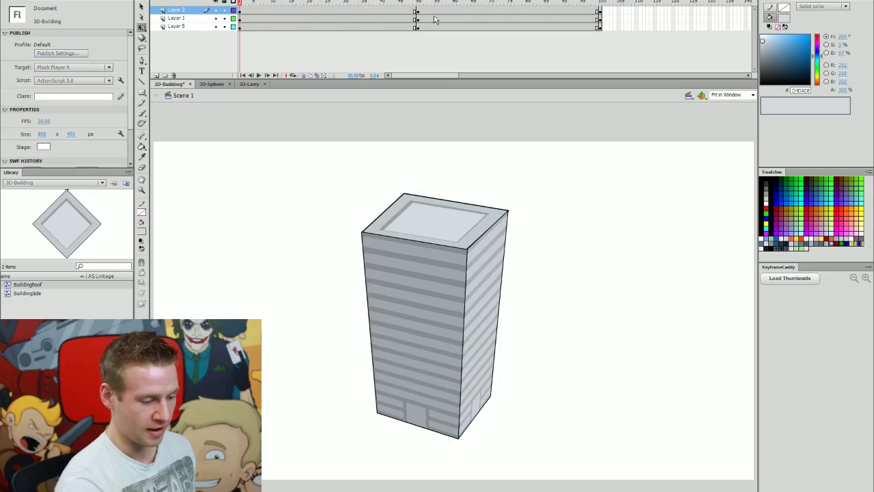
Flip repeatedly between frames 49 and 50 to compare the turned building with the original pose.
left_click(416, 5)
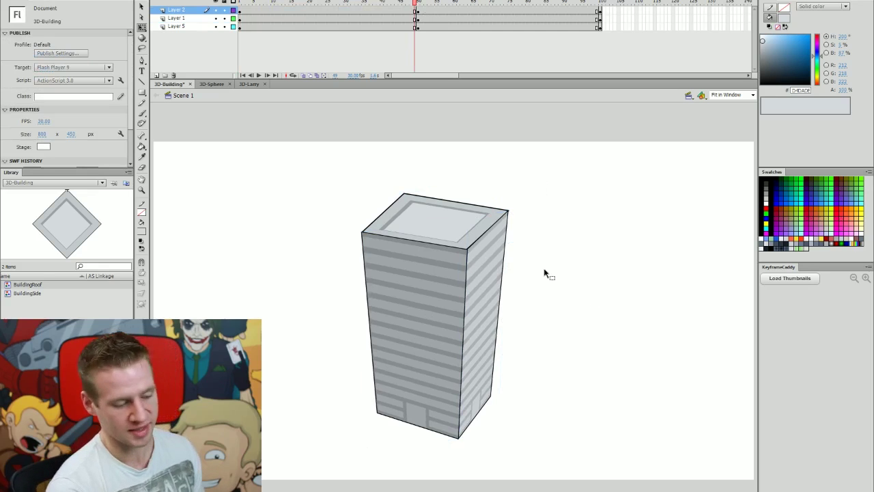
left_click_drag(386, 4, 410, 40)
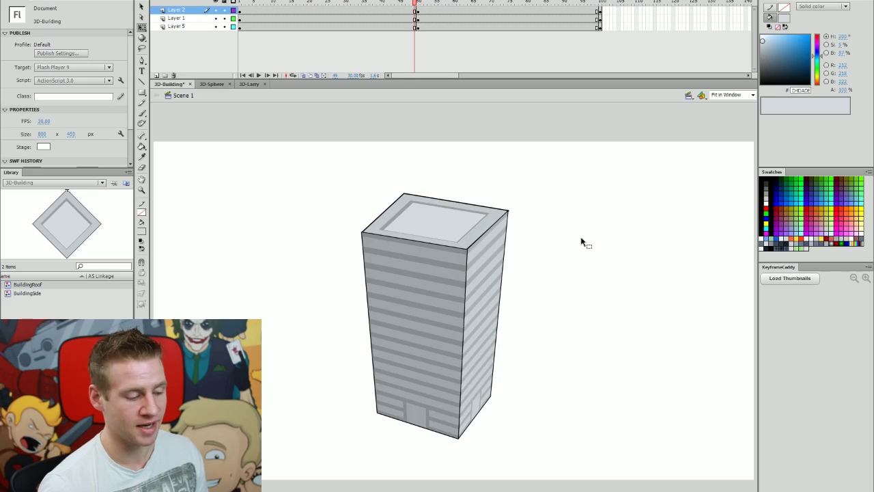
key("period")
key("comma")
key("period")
key("comma")
key("period")
key("comma")
key("period")
key("comma")
key("period")
key("comma")
key("period")
key("comma")
key("period")
key("comma")
key("period")
key("comma")
key("period")
key("comma")
Select the whole turned building and stretch it slightly wider, to about 297 px overall.
left_click_drag(543, 178, 410, 311)
key("q")
left_click_drag(330, 318, 322, 317)
left_click(573, 279)
Step back and forth between frames 49 and 50 to check the widened building against the original pose.
key("period")
key("comma")
key("period")
key("comma")
key("period")
key("comma")
key("period")
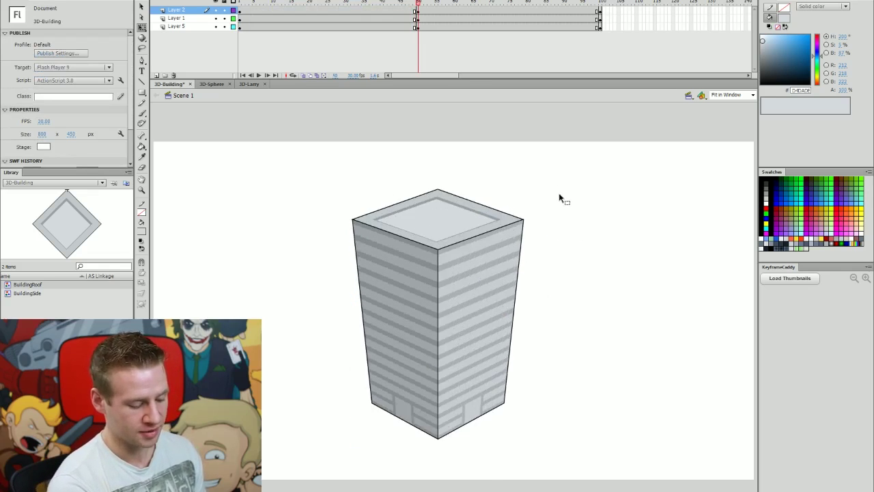
key("comma")
key("period")
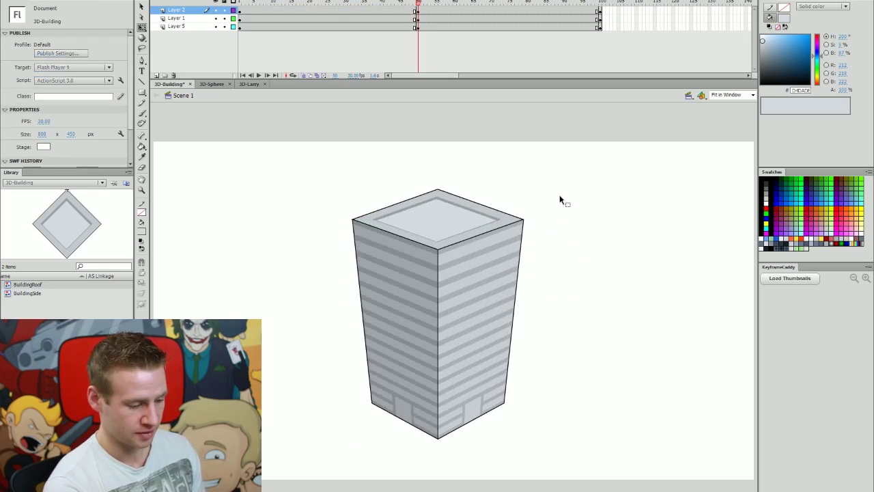
key("comma")
Nudge the whole turned building slightly upward and recheck it against the original pose at frame 50.
left_click(485, 296)
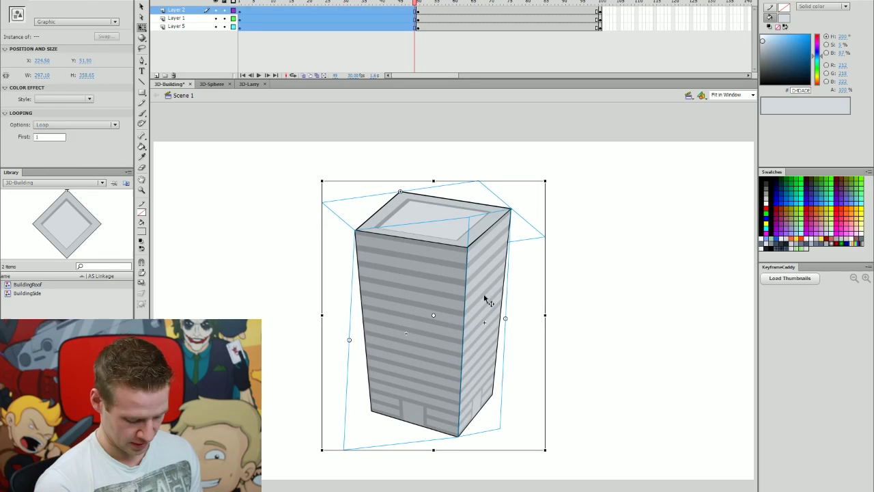
left_click(586, 315)
key("period")
key("comma")
key("period")
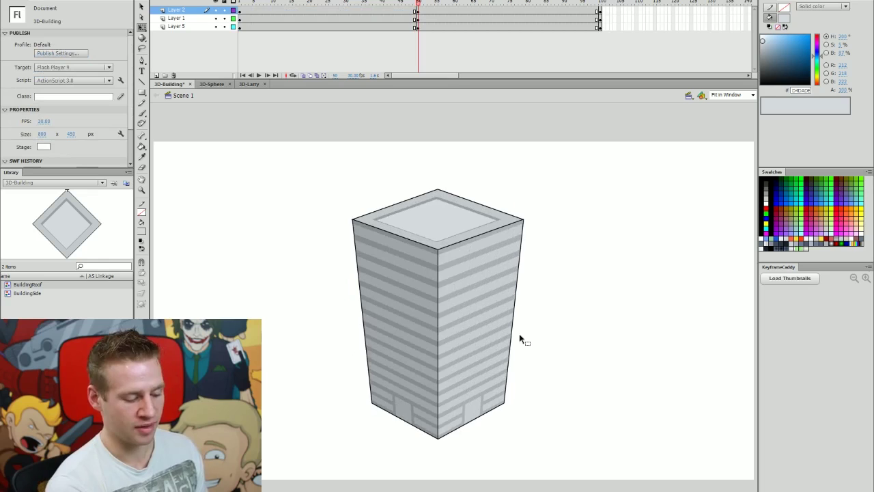
key("comma")
key("period")
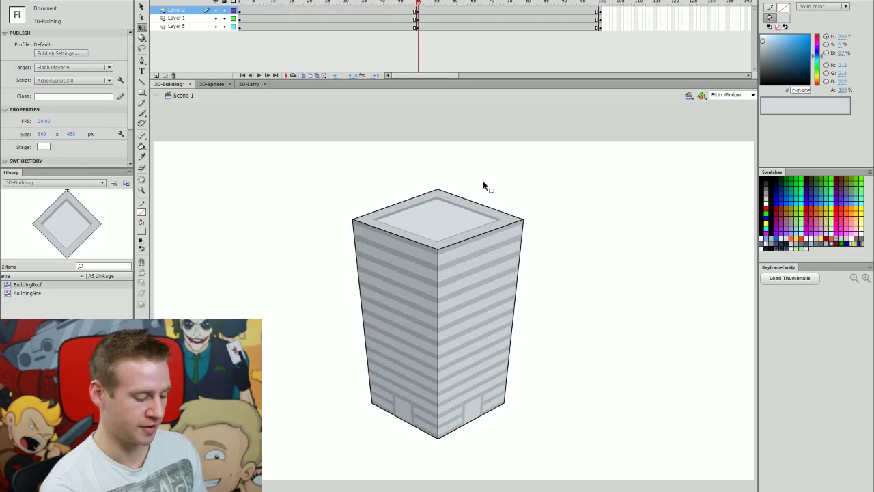
key("comma")
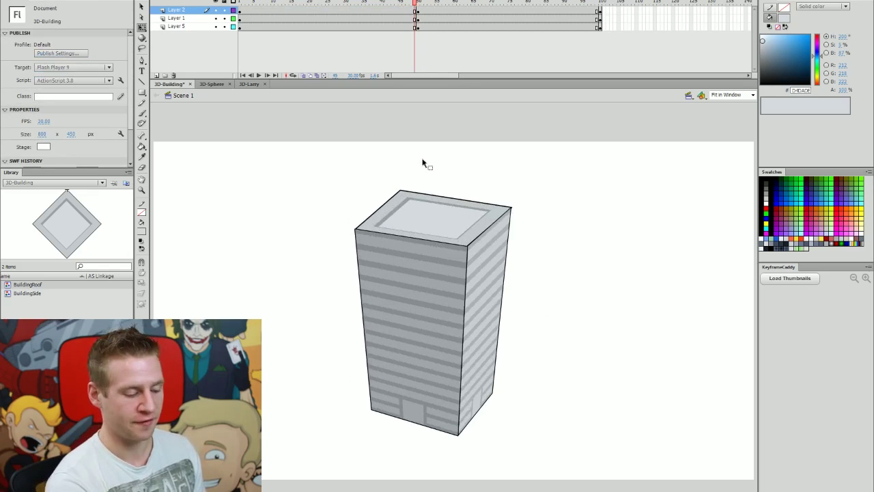
key("period")
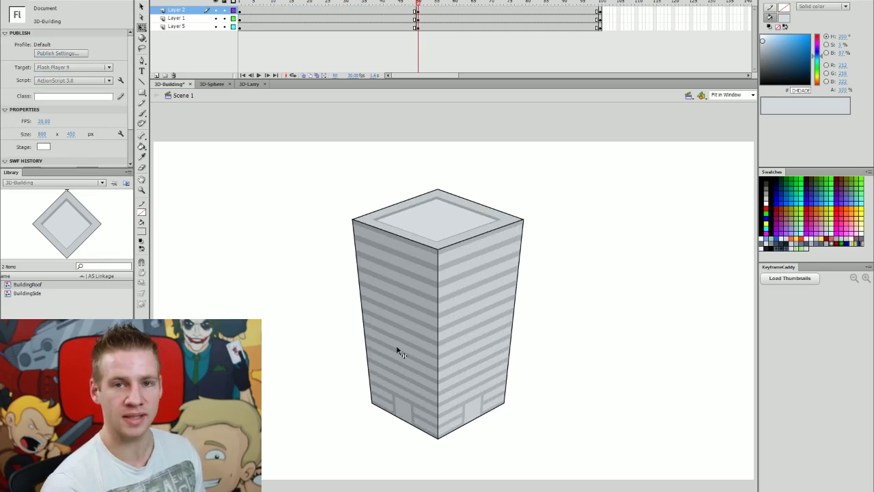
At frame 100, rotate and skew the roof in the opposite direction and compare it with the first pose.
left_click(604, 5)
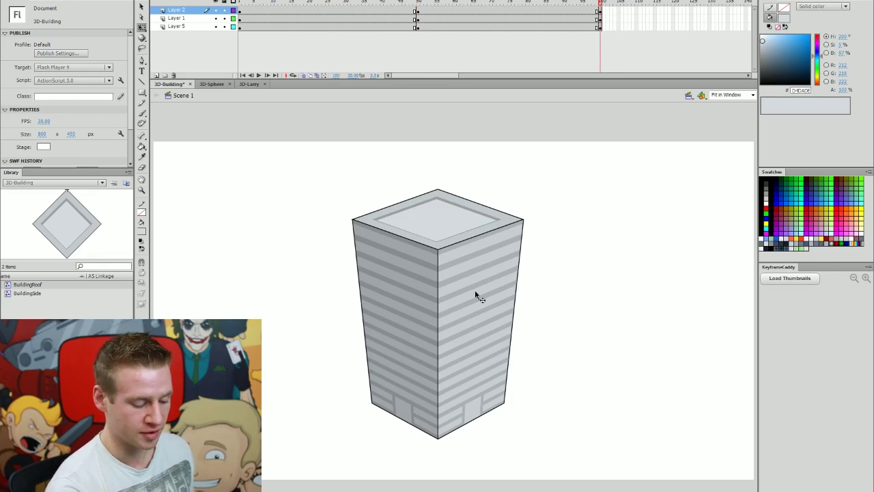
left_click(481, 250)
left_click_drag(481, 250, 436, 250)
left_click_drag(500, 220, 429, 261)
left_click_drag(401, 249, 399, 252)
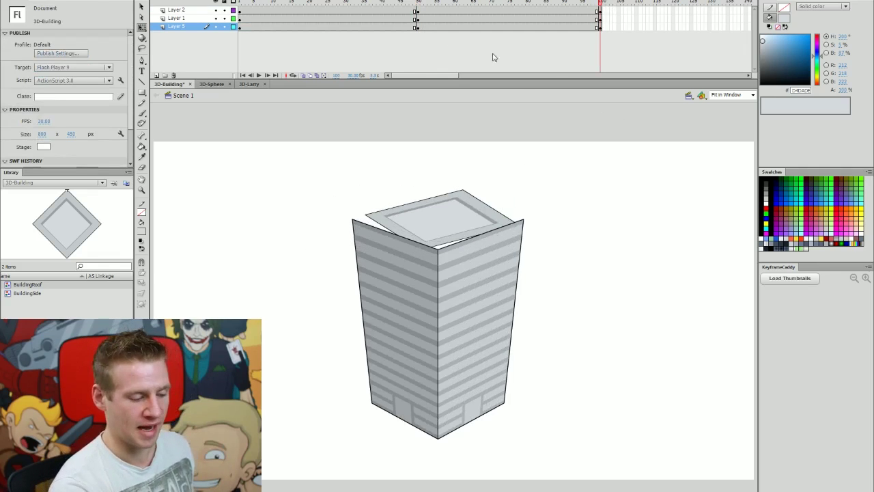
left_click(405, 4)
left_click(600, 4)
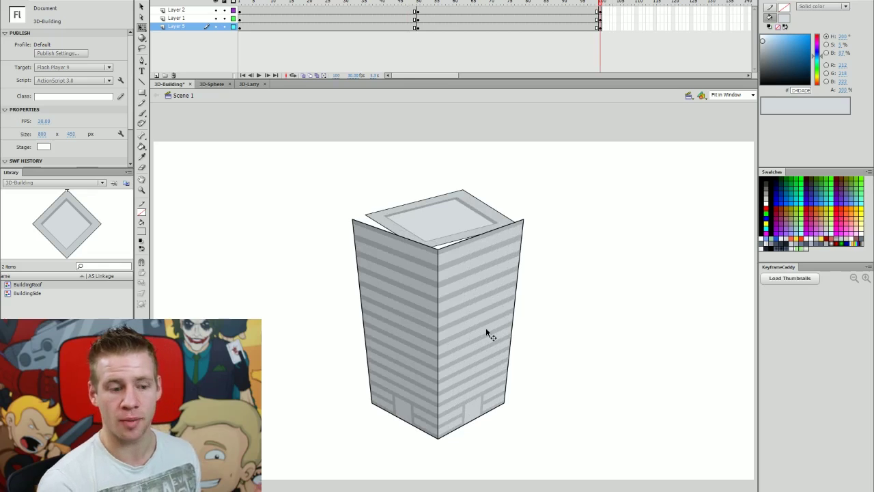
Copy the turned building from all layers at frame 49 and paste it into a new layer's keyframe at frame 100.
left_click(415, 3)
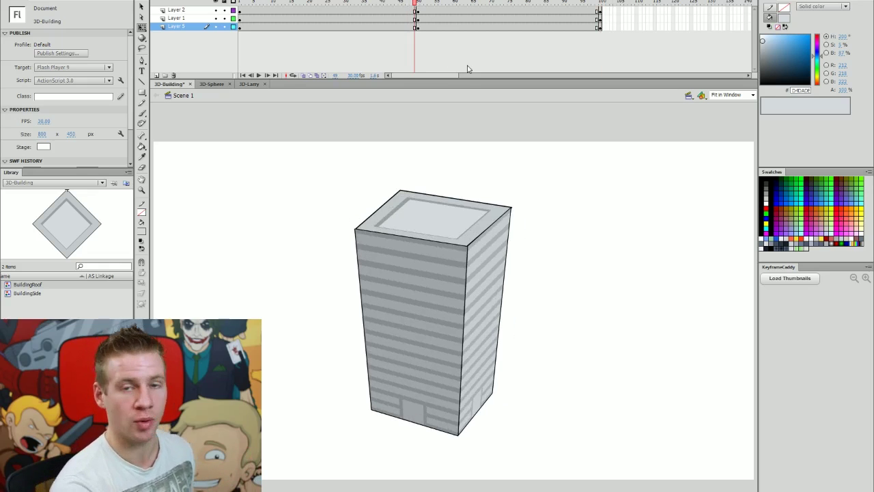
left_click_drag(416, 13, 414, 39)
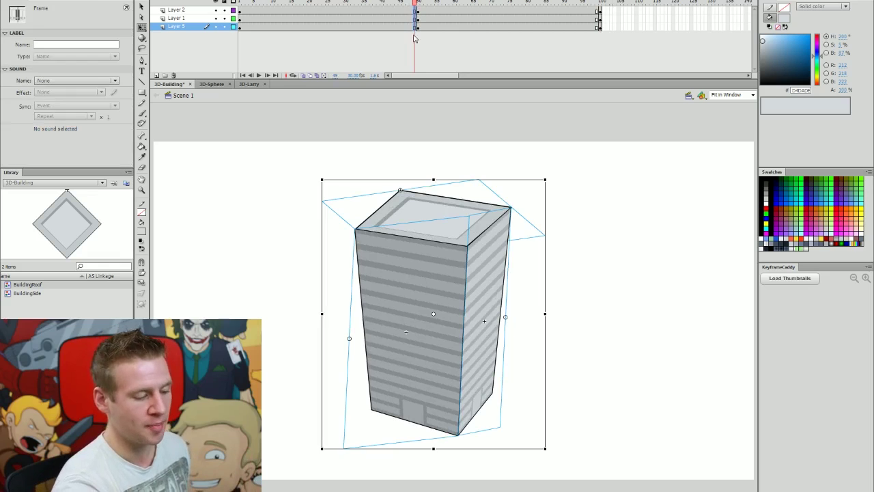
left_click(181, 11)
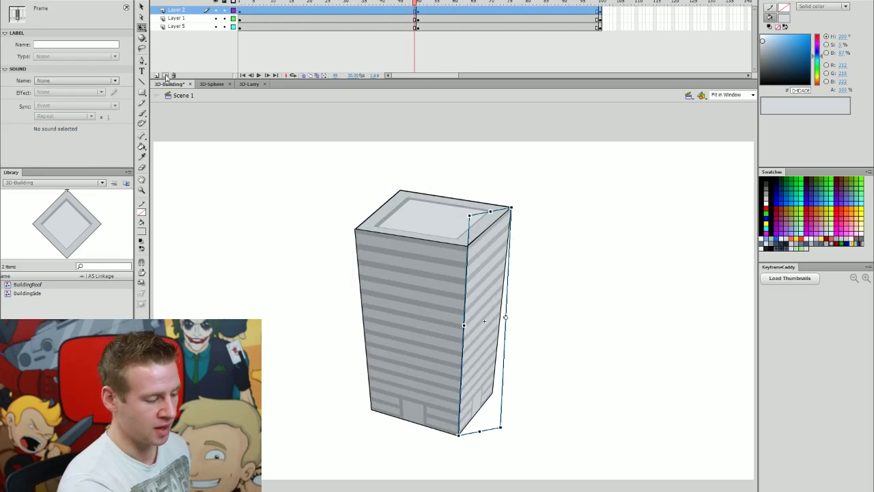
left_click(156, 75)
left_click(599, 11)
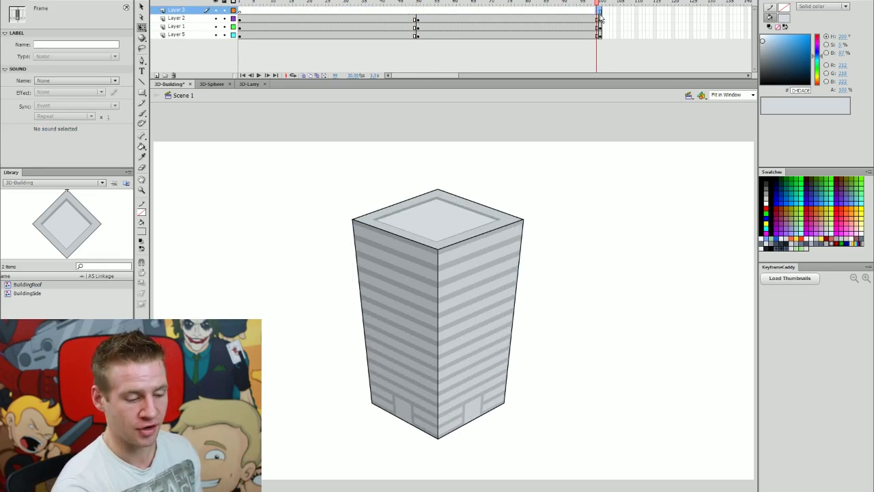
key("F6")
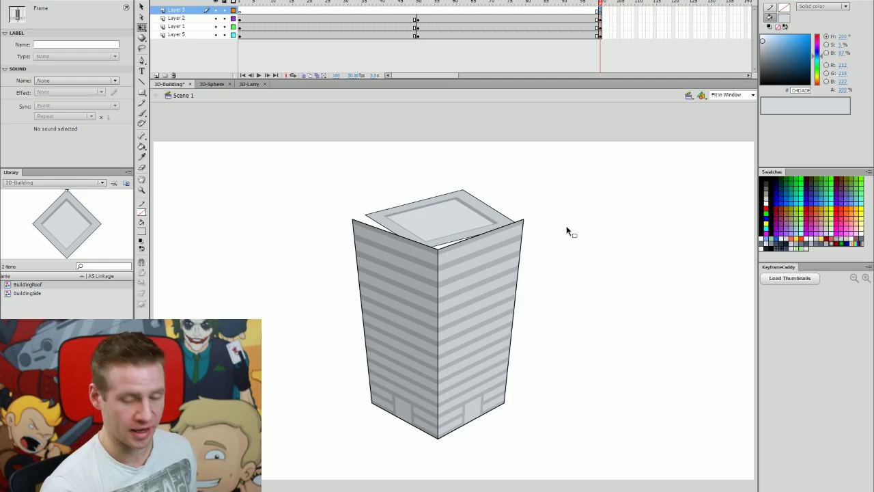
key("ctrl+v")
Move the pasted building aside, flip it horizontally and place it over the original building at frame 100.
left_click_drag(511, 254, 679, 237)
left_click_drag(662, 282, 670, 289)
left_click(106, 0)
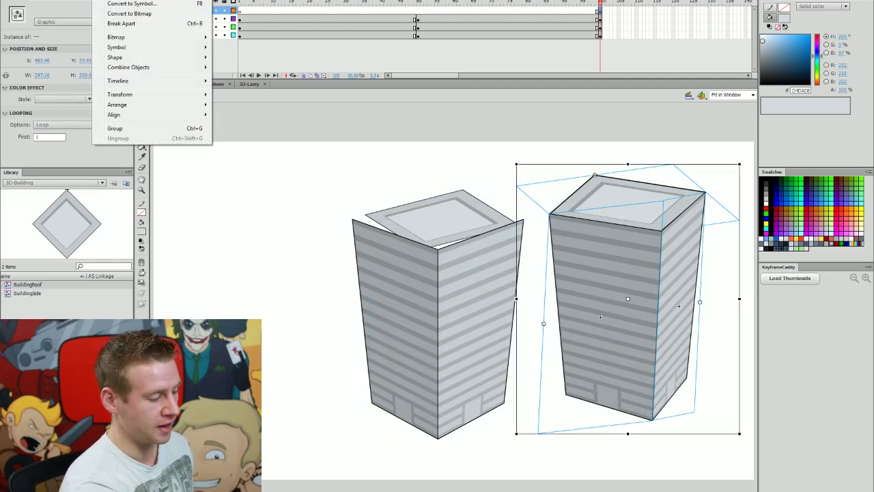
mouse_move(172, 96)
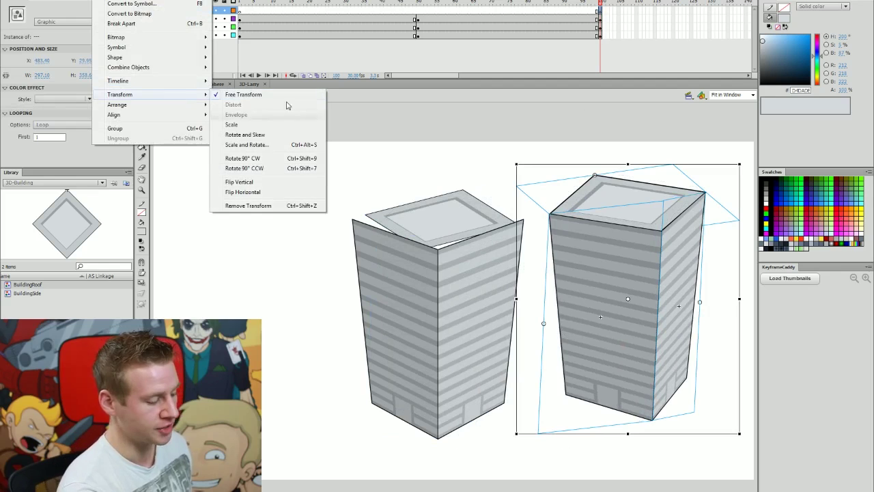
left_click(280, 194)
left_click_drag(674, 302, 490, 302)
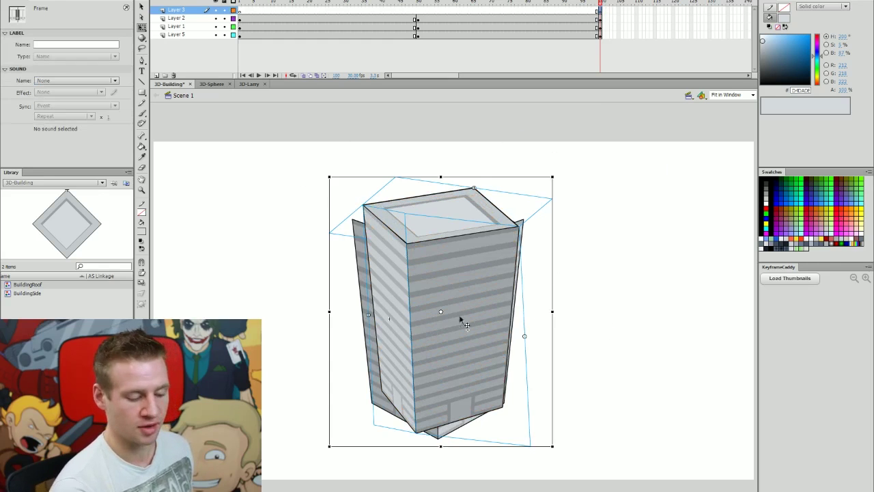
Show the flipped copy's layer as outlines and lock it as a tracing guide.
left_click(233, 11)
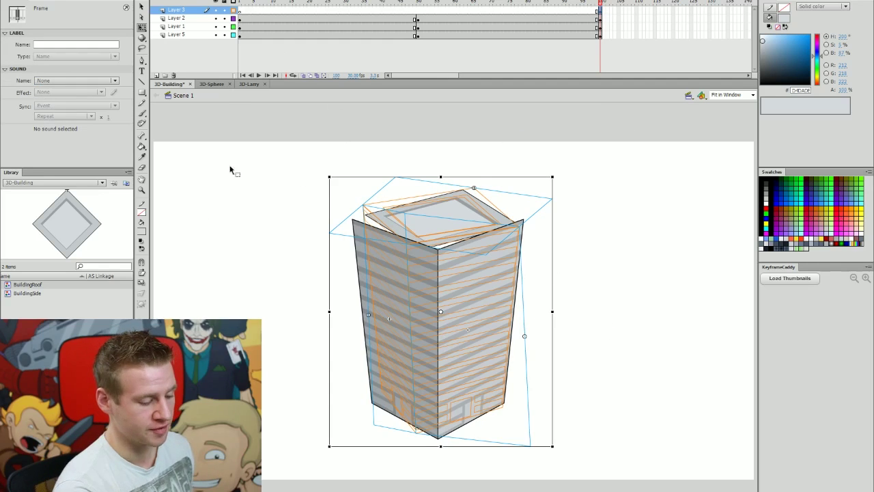
left_click(224, 11)
left_click(574, 212)
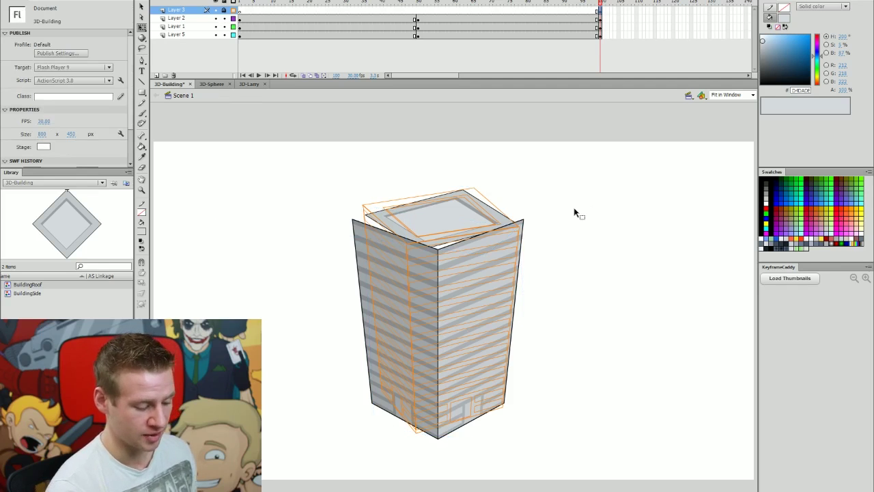
Move and skew the roof at frame 100 until its corners match the orange guide outline.
left_click(473, 215)
key("ctrl+3")
left_click_drag(474, 210, 471, 210)
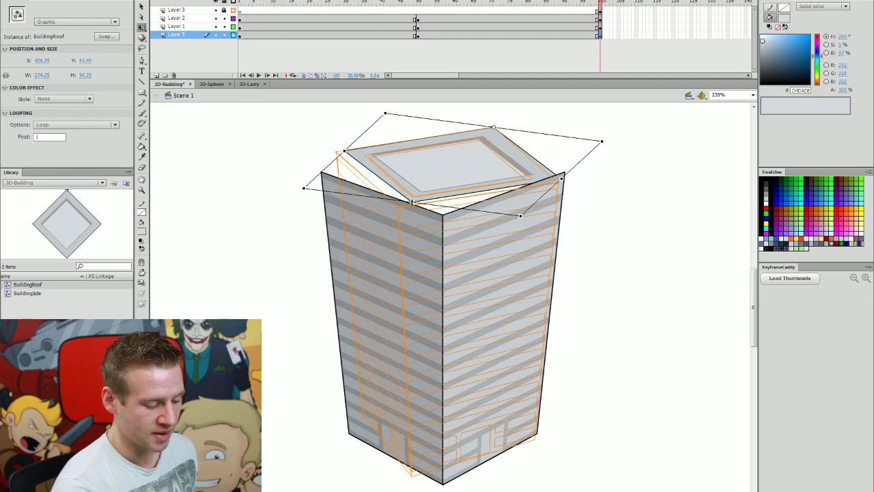
left_click_drag(412, 202, 408, 207)
left_click_drag(355, 199, 287, 191)
Move, widen and skew the light building side to match the guide outline of the wide front face.
left_click_drag(497, 301, 490, 310)
left_click_drag(437, 338, 400, 338)
left_click_drag(401, 273, 400, 255)
left_click_drag(465, 485, 478, 485)
left_click_drag(522, 380, 524, 377)
left_click_drag(407, 321, 403, 320)
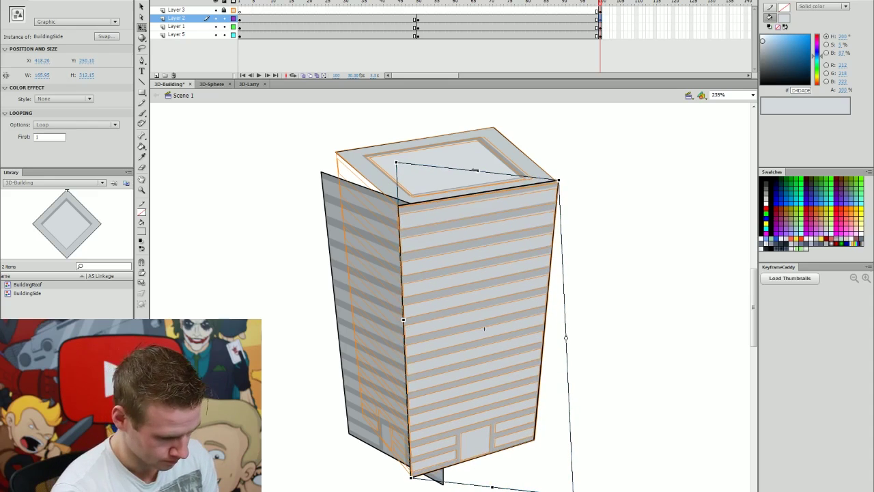
Resize and skew the dark building side to match the guide outline of the narrow face.
left_click(409, 191)
left_click(374, 306)
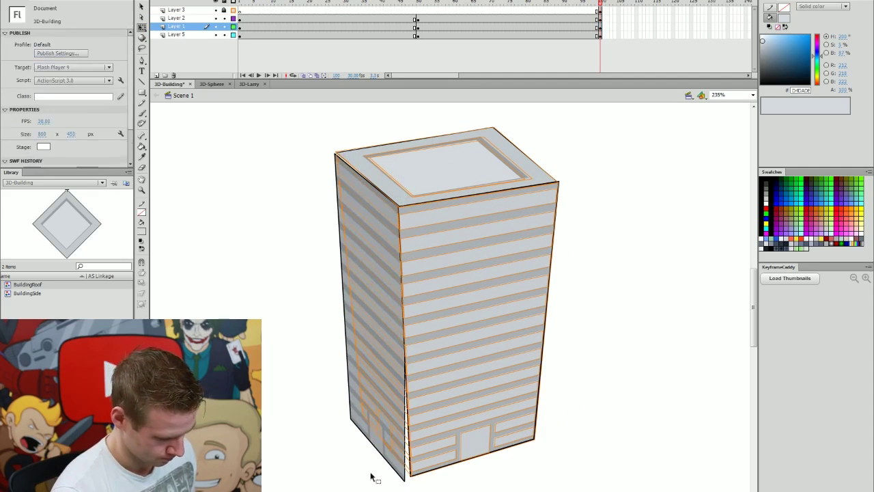
left_click_drag(408, 315, 403, 315)
left_click_drag(380, 456, 382, 471)
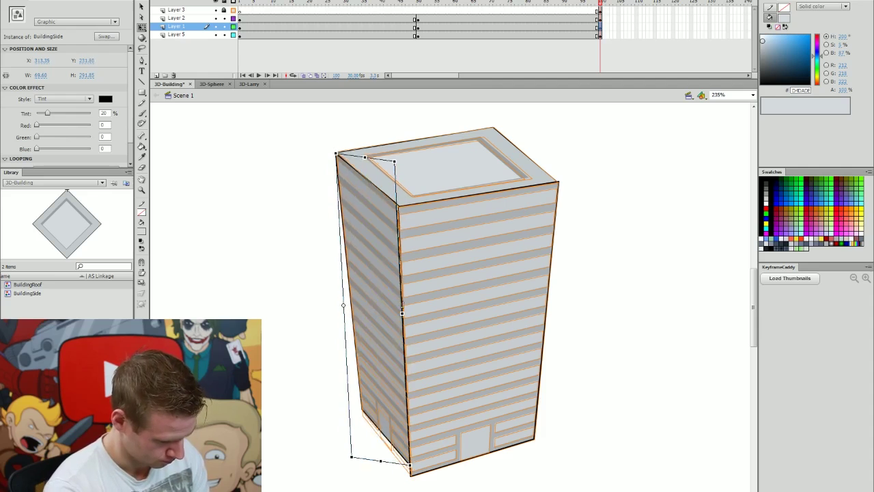
left_click_drag(405, 312, 404, 308)
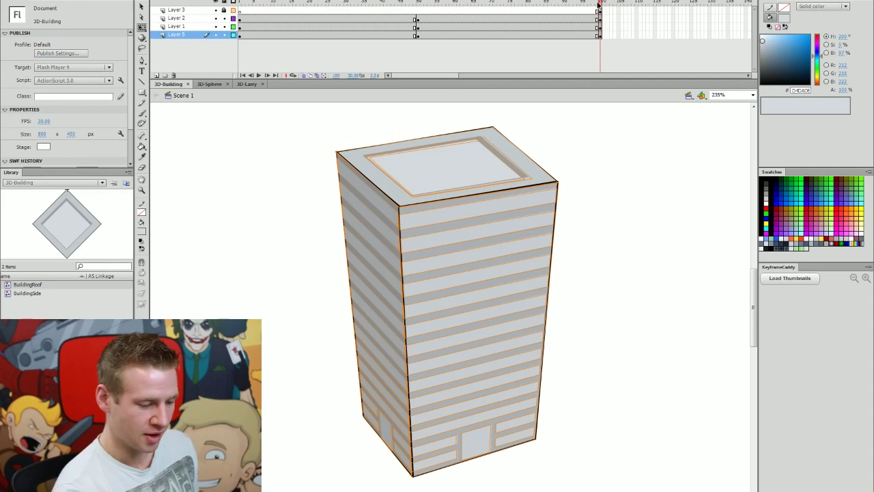
Delete the guide layer holding the flipped outline copy.
left_click_drag(599, 4, 628, 6)
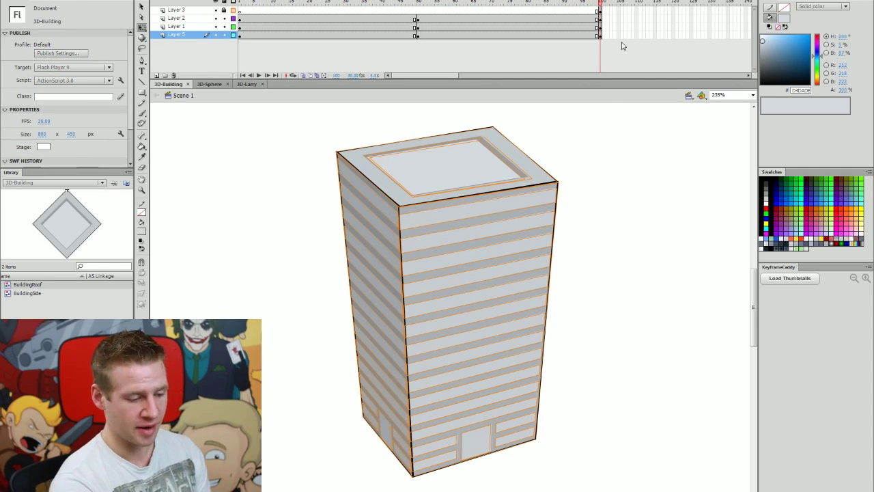
left_click(244, 10)
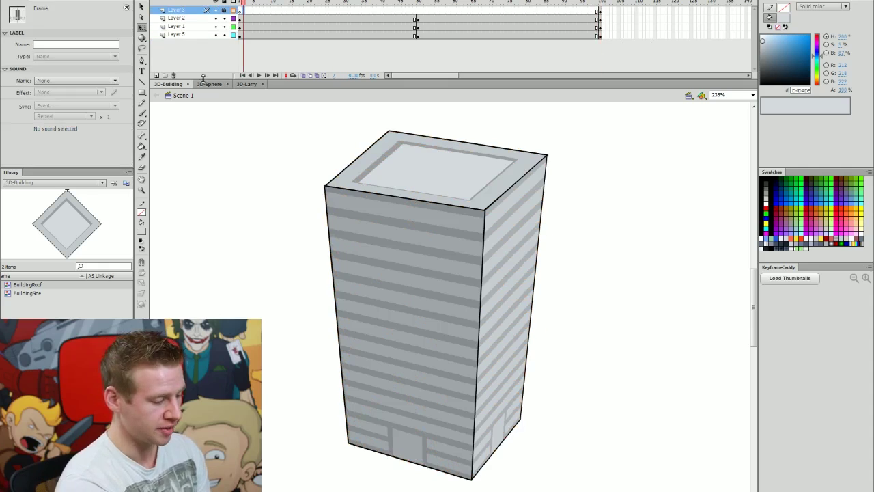
left_click(175, 77)
Compare the building poses at frames 1 and 100 and scrub through the timeline between them.
left_click(617, 13)
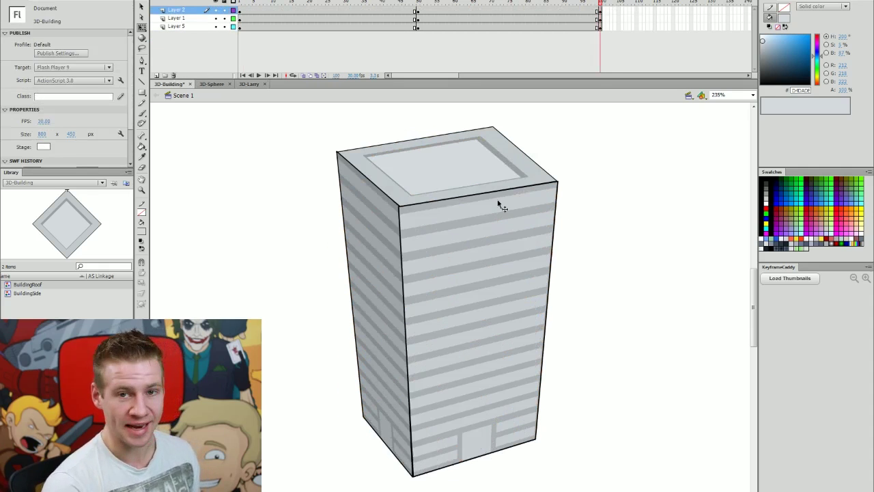
left_click(239, 3)
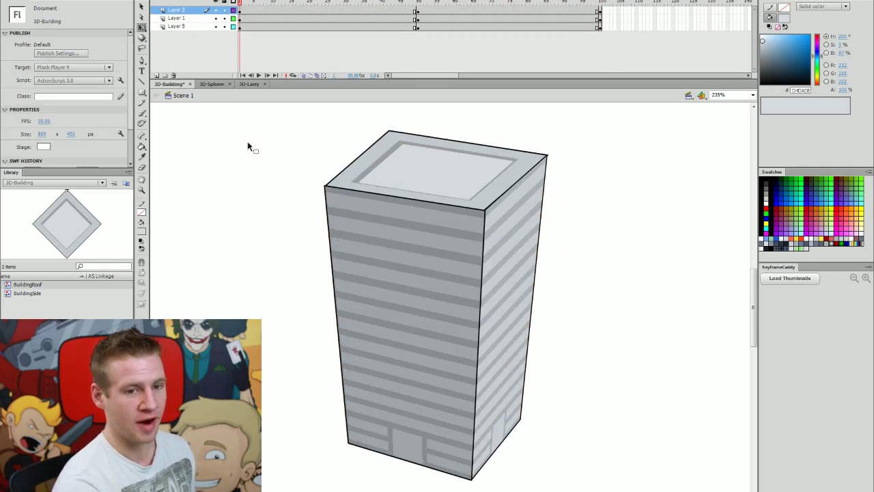
left_click(603, 4)
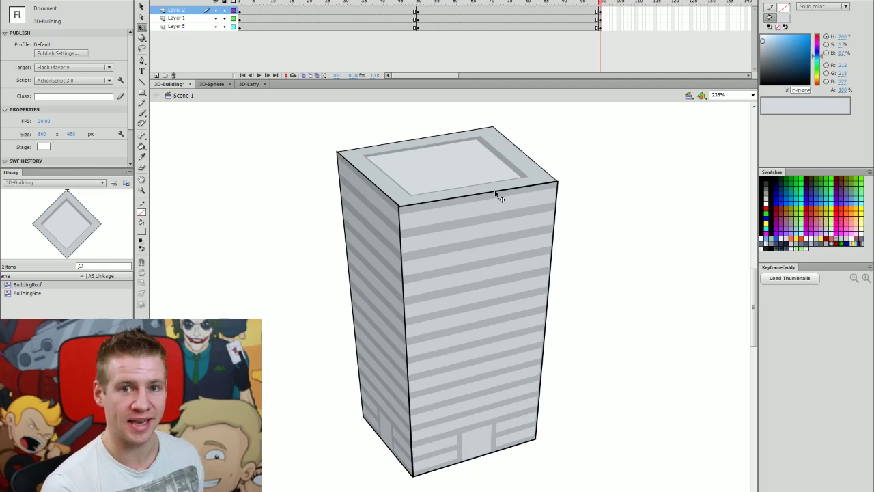
left_click_drag(593, 3, 321, 74)
left_click_drag(542, 58, 717, 100)
Select the first turned pose on all three layers at frame 49 and shift the building slightly right and down.
left_click_drag(414, 11, 416, 27)
left_click(480, 26)
left_click_drag(480, 26, 495, 39)
left_click_drag(414, 10, 415, 29)
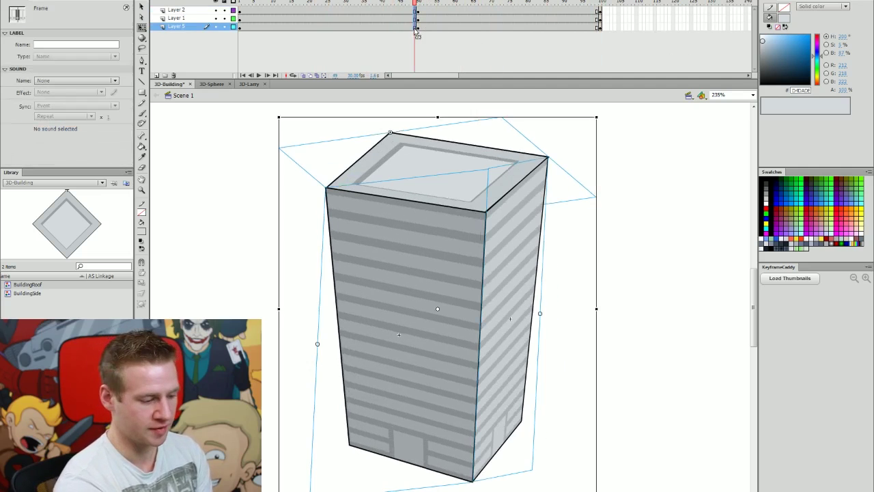
Select the building on all three layers at frame 100 and nudge it slightly left and down.
left_click(603, 17)
left_click_drag(597, 11, 597, 27)
left_click_drag(662, 70, 705, 76)
left_click(703, 63)
left_click_drag(600, 11, 601, 28)
key("Left")
key("Left")
key("Left")
Scrub between the keyframes to check the alignment of the three building poses.
left_click_drag(402, 3, 675, 69)
left_click(677, 68)
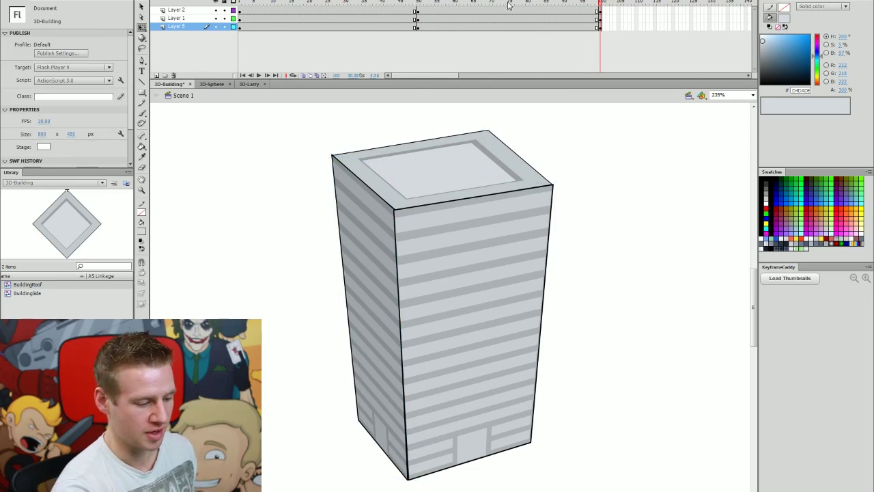
left_click(430, 2)
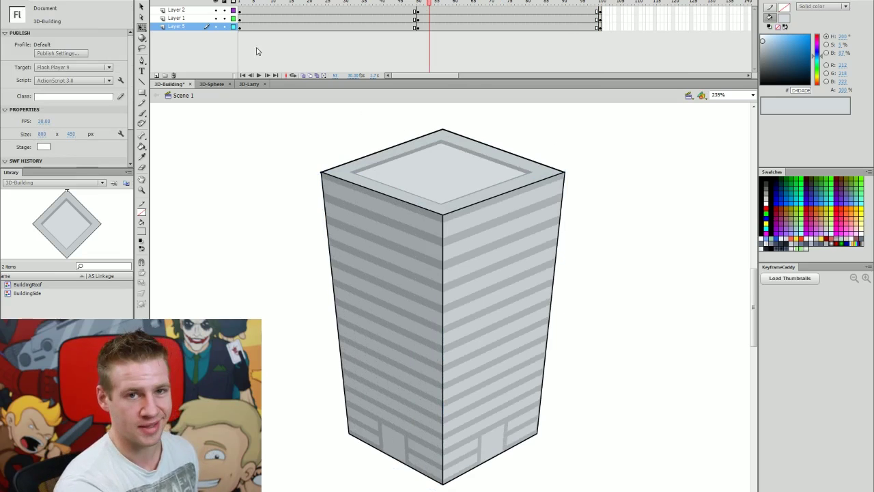
Set the black tint of the dark building side to 10% at frame 1.
left_click(241, 7)
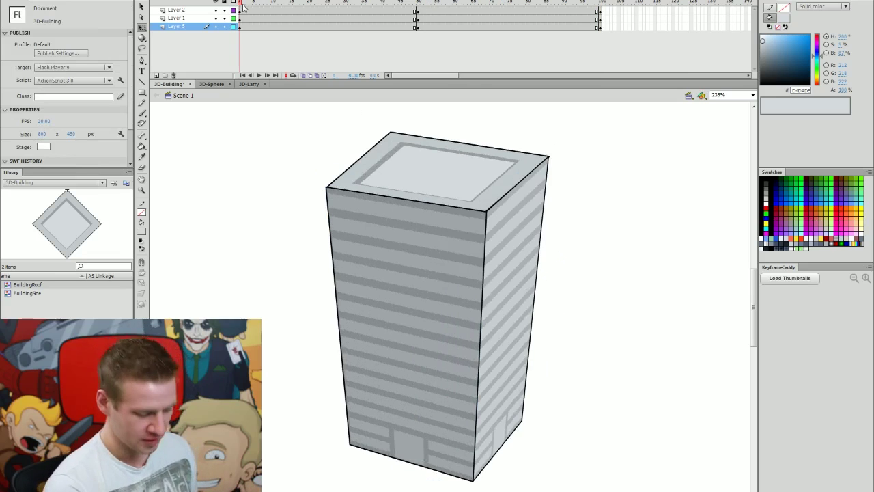
left_click(461, 237)
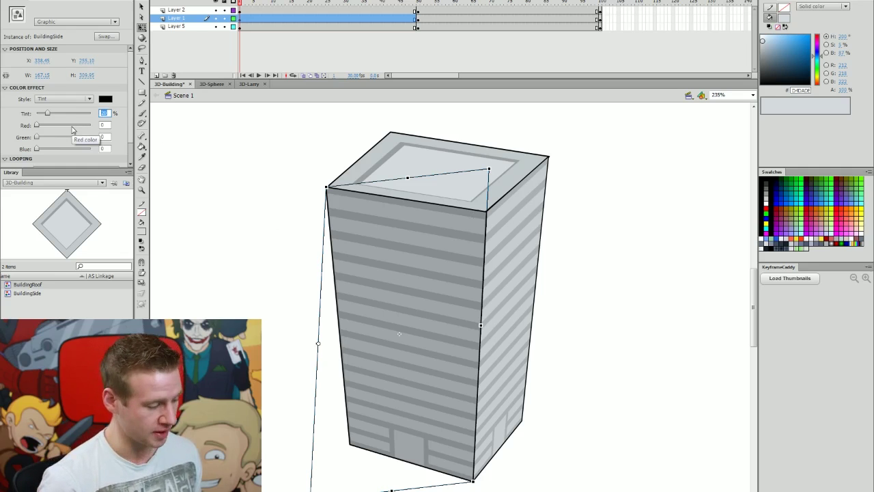
key("Return")
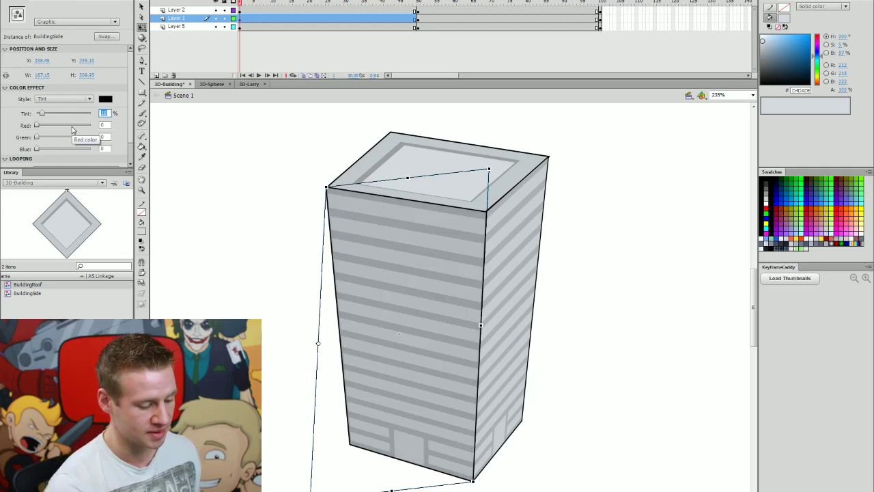
left_click(603, 217)
Set the black tint of the narrow dark side to 30% at frame 100.
left_click(419, 5)
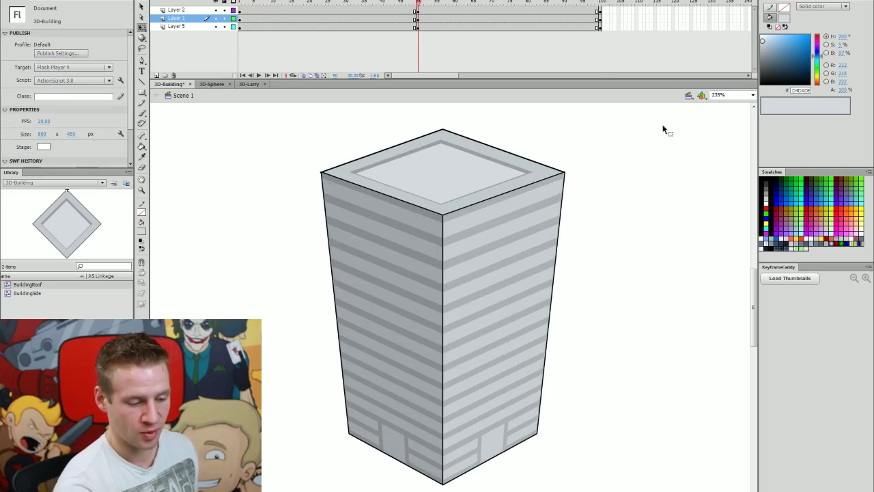
left_click(601, 6)
left_click(370, 237)
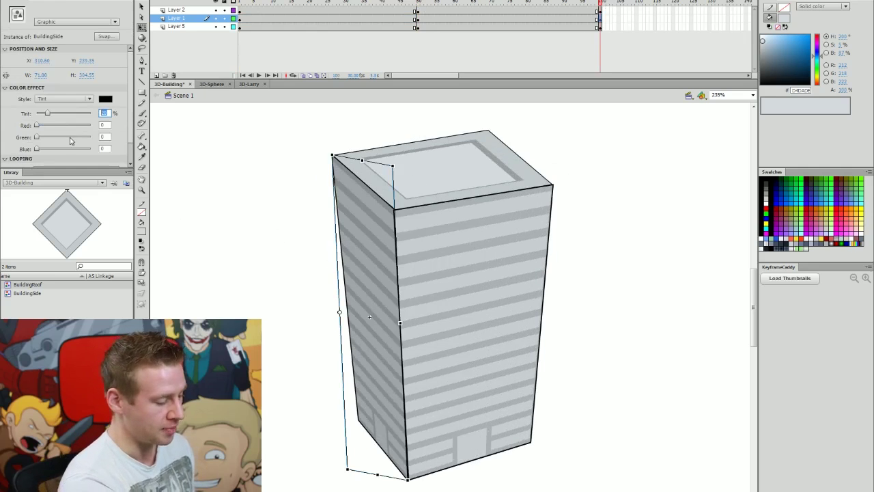
type("30")
key("Return")
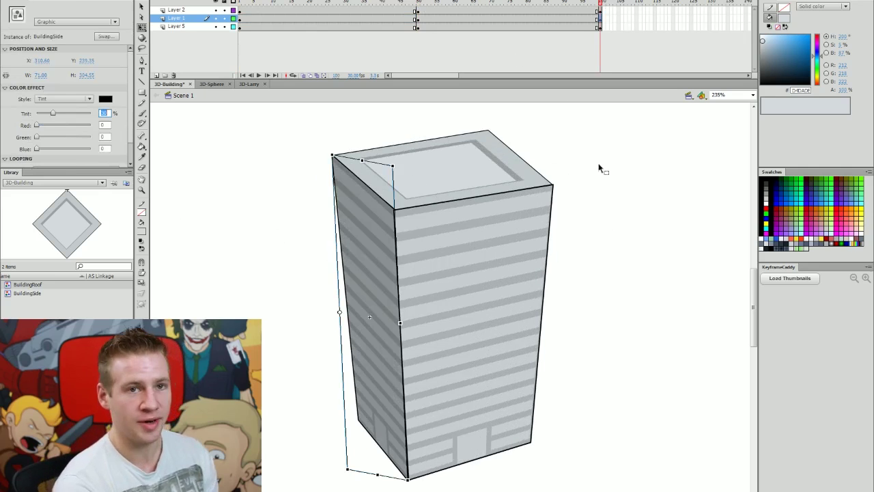
left_click(599, 165)
Scrub to frame 100 to check the shading and slightly adjust the dark side's fit against the front face.
left_click_drag(418, 6, 638, 46)
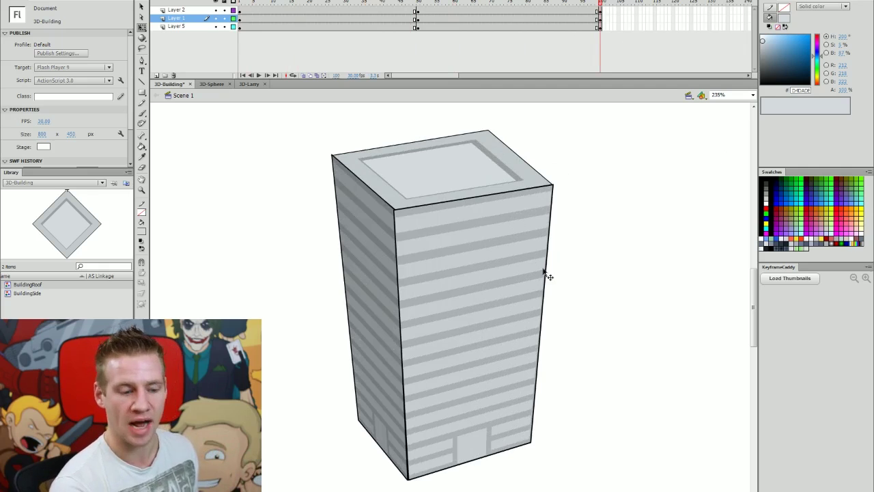
left_click_drag(599, 3, 646, 32)
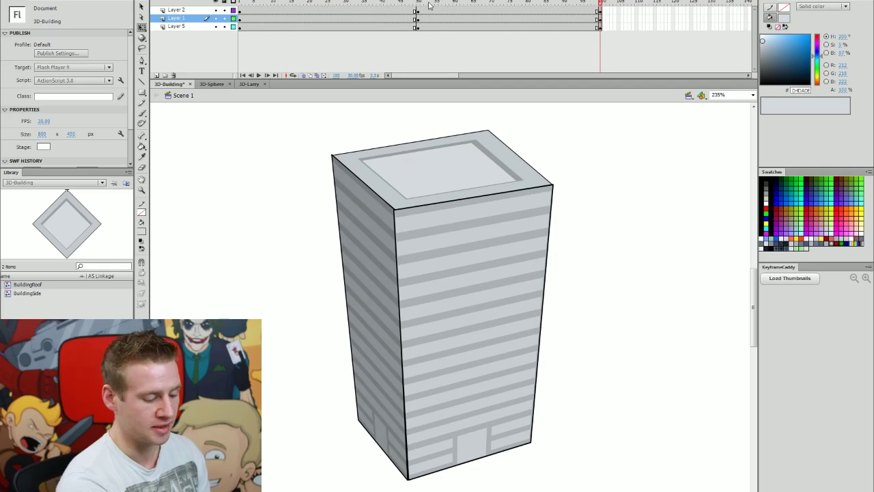
left_click(399, 346)
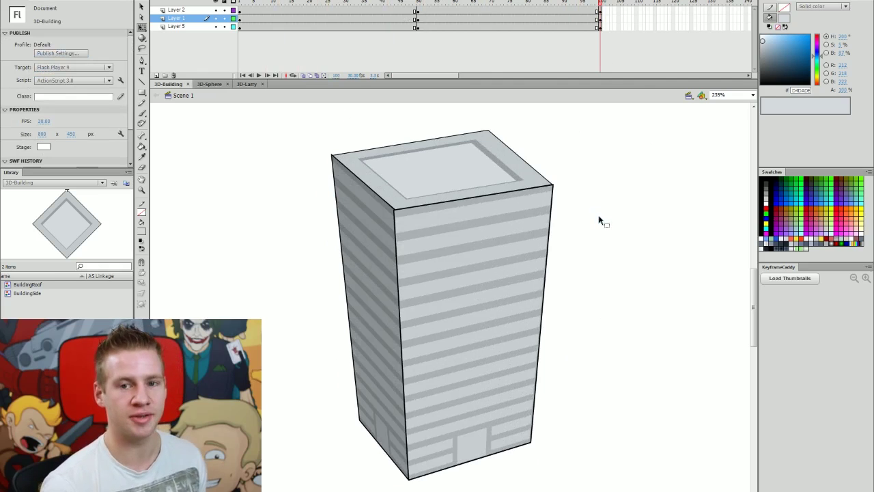
Create classic tweens on all three layers on both sides of the frame 50 keyframe and play back the animation.
left_click_drag(409, 11, 442, 38)
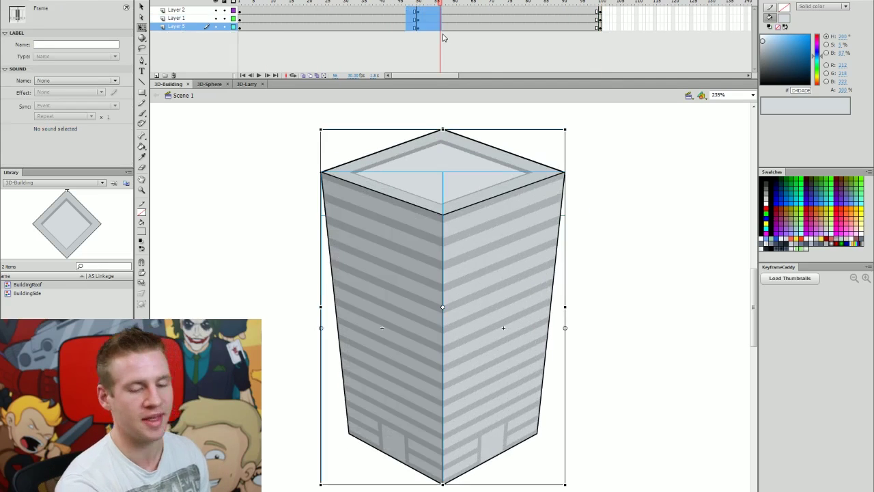
left_click_drag(396, 9, 438, 28)
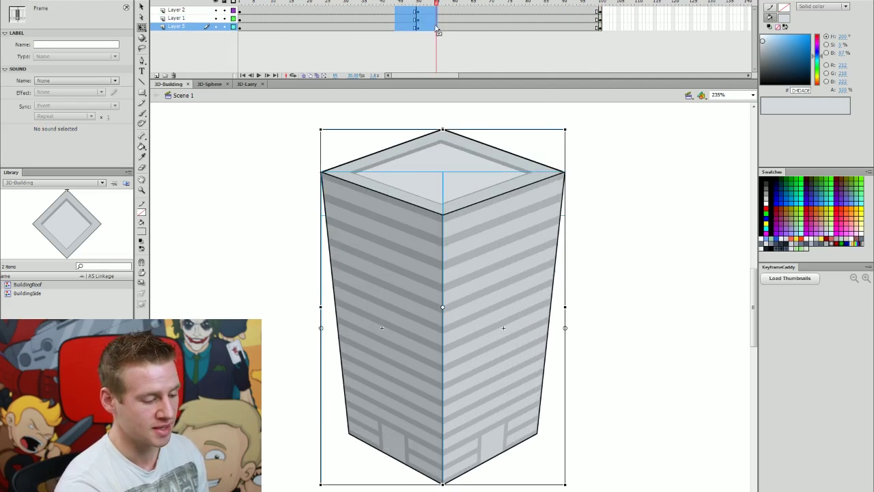
right_click(426, 16)
left_click(479, 43)
left_click_drag(392, 4, 239, 3)
key("Return")
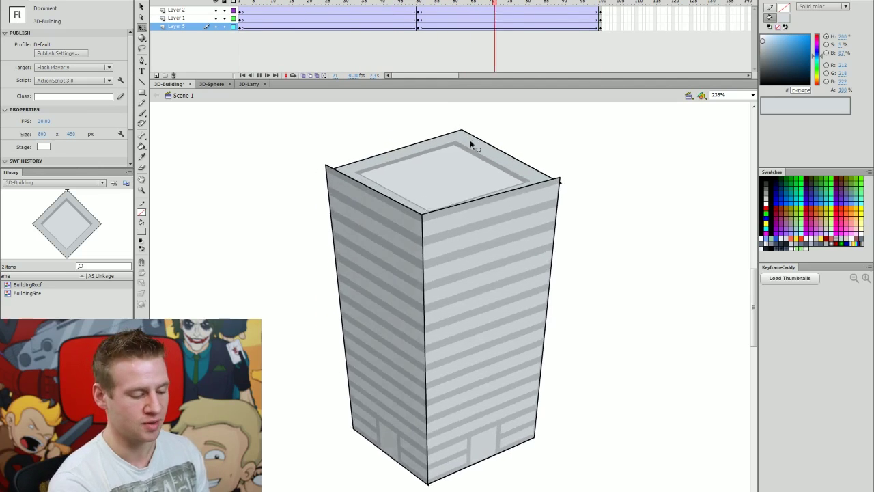
Inspect the roof's fit against the building sides at frame 50 and play back the first half of the animation.
left_click(418, 3)
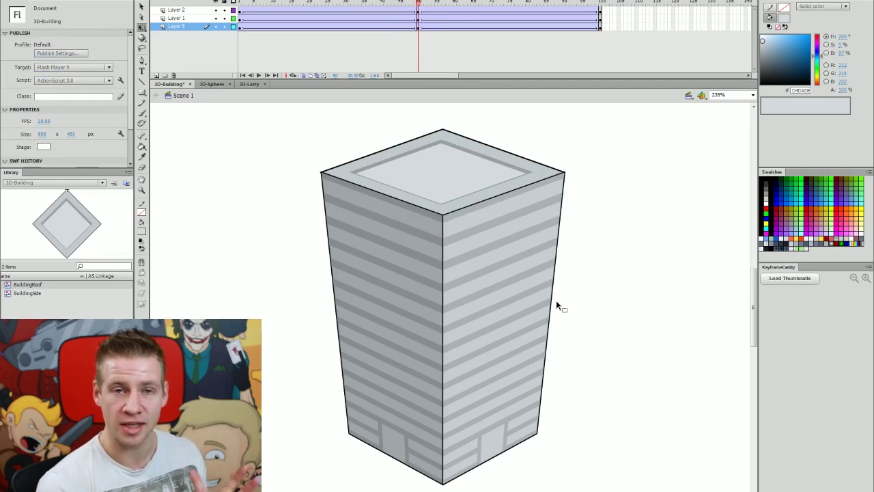
left_click(461, 162)
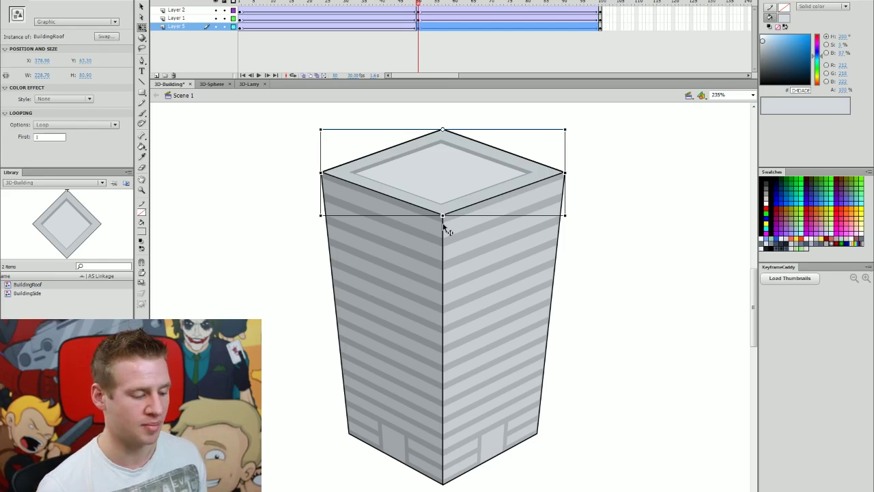
left_click_drag(419, 5, 252, 42)
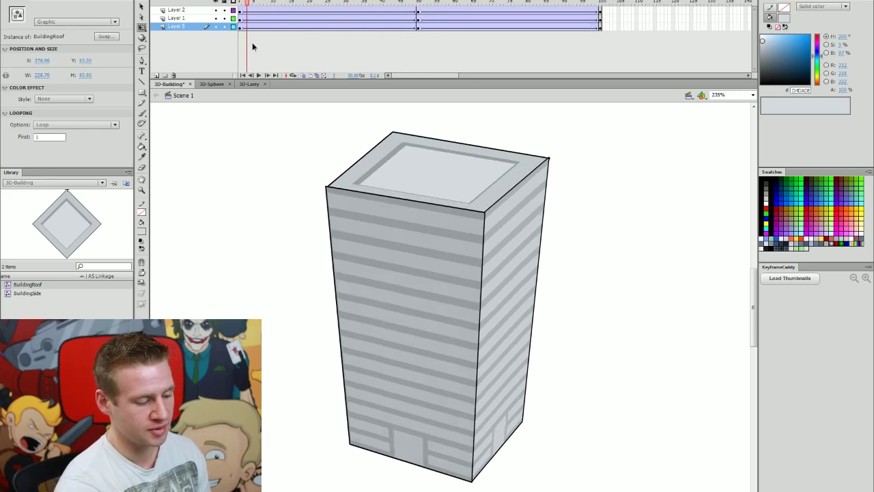
key("Return")
key("Return")
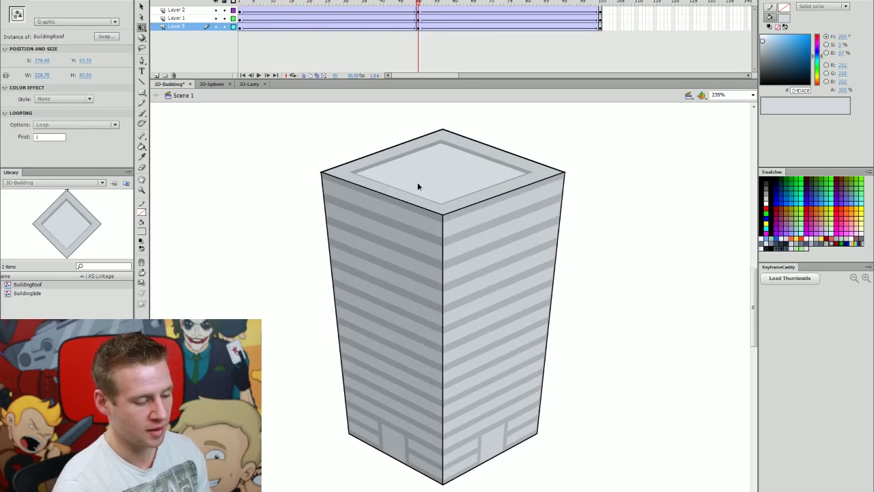
Lock both side layers and display them as outlines, keep the roof layer solid and editable, and play back the animation.
key("comma")
left_click_drag(409, 4, 223, 27)
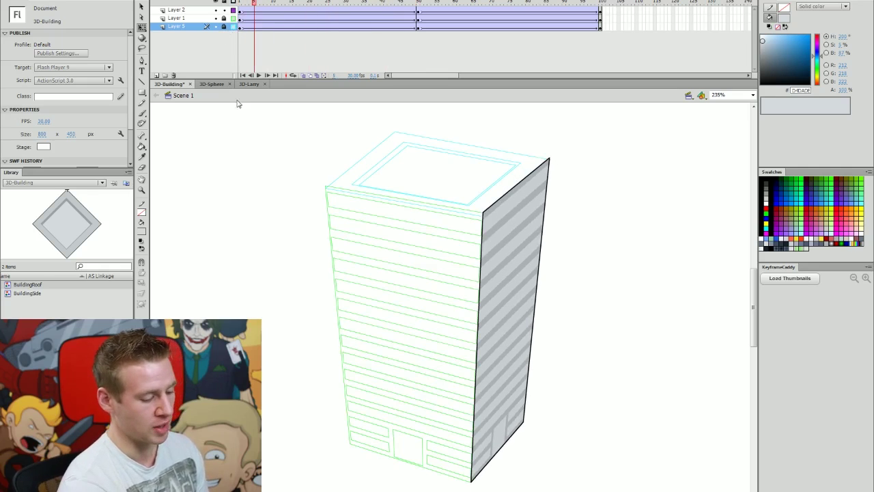
left_click(233, 26)
left_click(223, 27)
left_click(233, 11)
left_click_drag(294, 4, 252, 102)
key("Return")
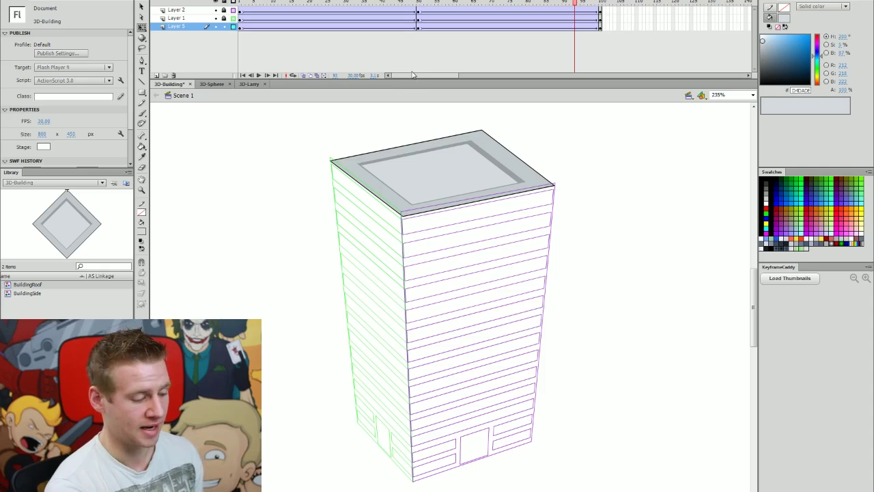
Add a roof keyframe at frame 25, reshape the roof to fit the side outlines, and check it in playback.
left_click_drag(418, 3, 327, 19)
left_click(328, 27)
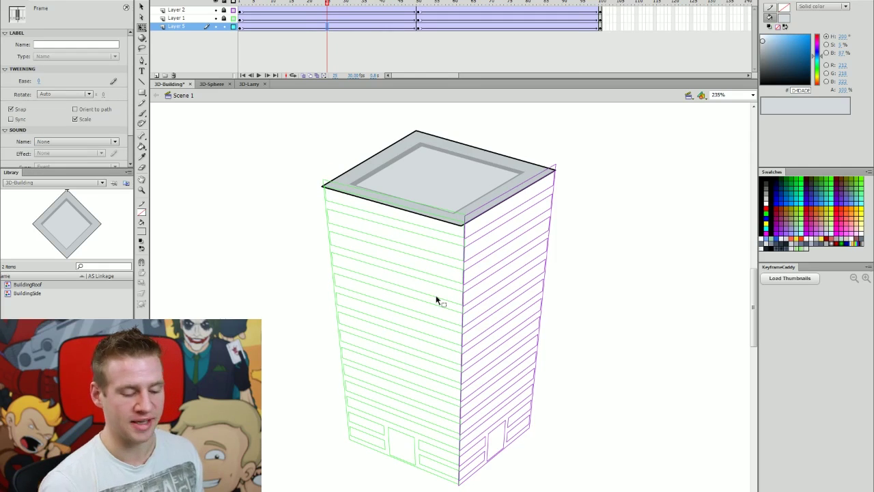
left_click(465, 231)
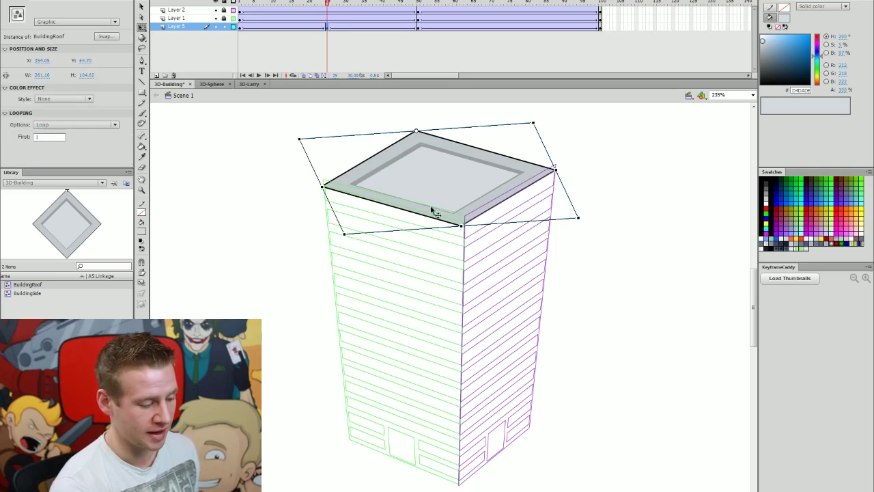
mouse_move(461, 225)
left_mouse_down()
mouse_move(456, 211)
mouse_move(472, 216)
left_mouse_up()
left_click_drag(559, 170, 560, 169)
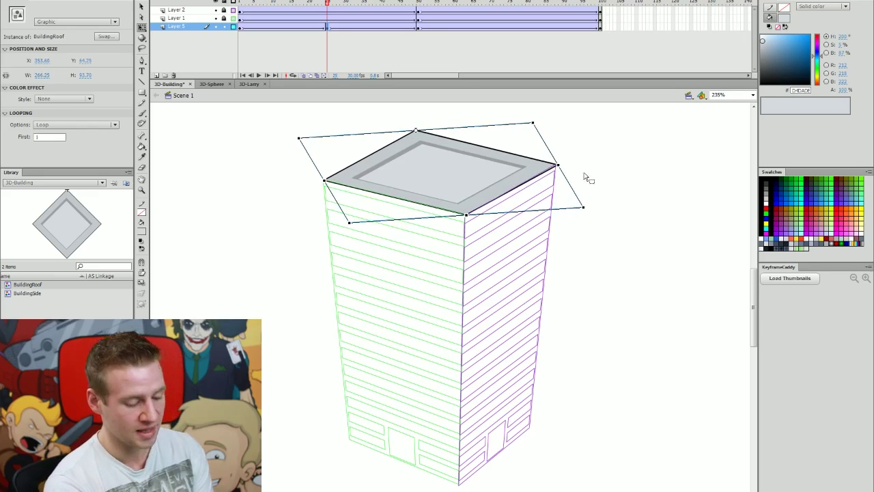
left_click(585, 176)
key("Return")
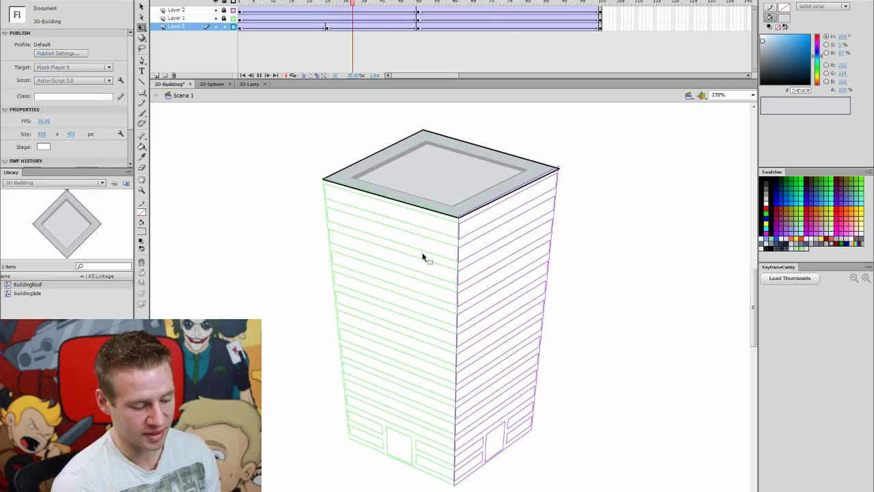
key("Return")
Add a roof keyframe at frame 38 and raise the roof's front corner to meet the top of the side outlines.
mouse_move(396, 10)
left_mouse_down()
mouse_move(326, 10)
mouse_move(407, 19)
left_mouse_up()
left_click(362, 9)
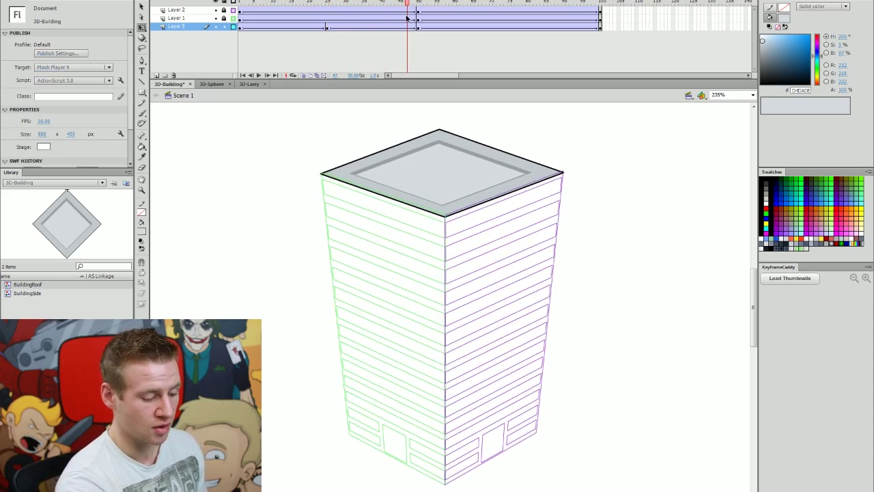
left_click(370, 26)
left_click(373, 27)
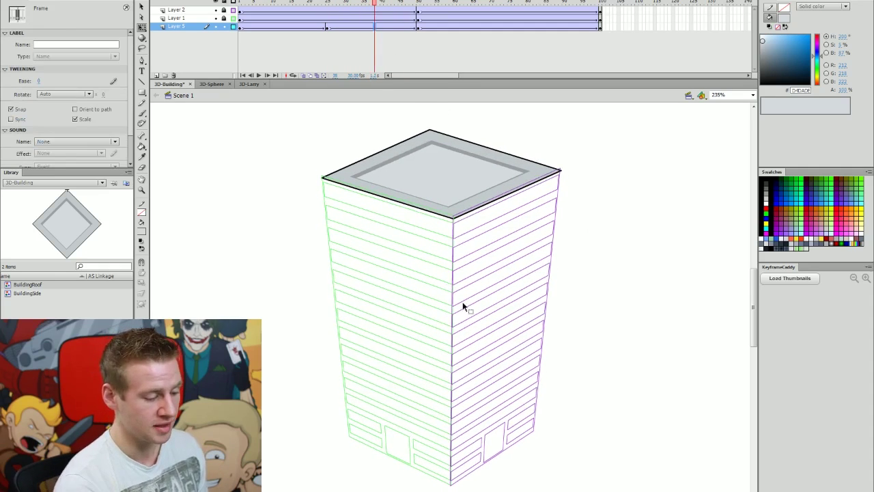
left_click(450, 220)
left_click_drag(454, 218, 454, 216)
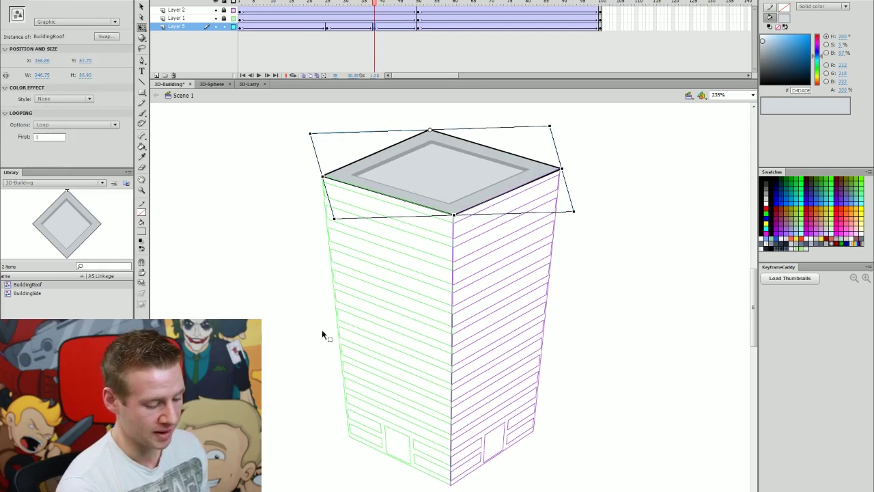
Add a roof keyframe at frame 14 and adjust the roof's front corner to match the side outlines.
left_click(290, 27)
left_click(288, 30)
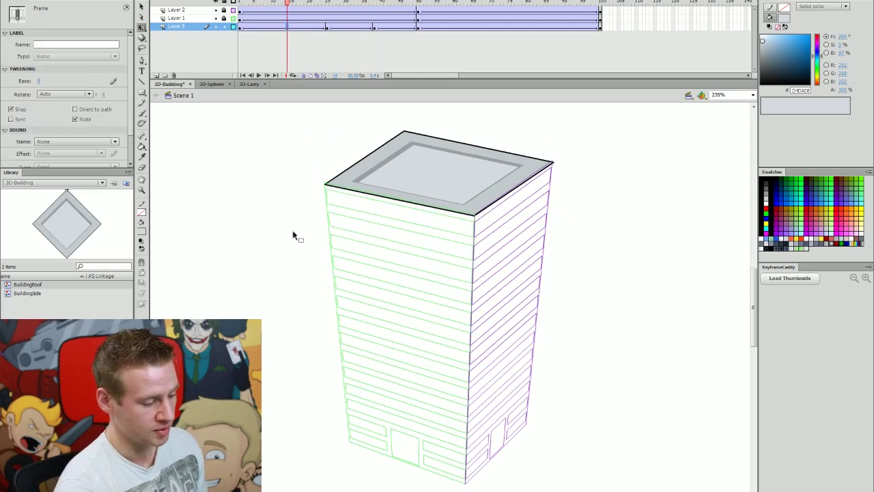
key("F6")
left_click_drag(474, 215, 475, 214)
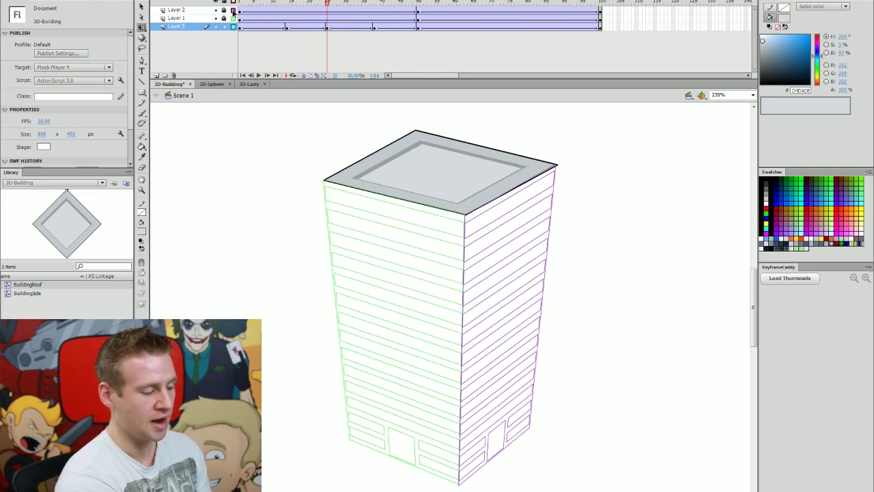
Turn off outline display for both side layers and play the animation from frame 1.
left_click_drag(234, 19, 234, 11)
key("shift+comma")
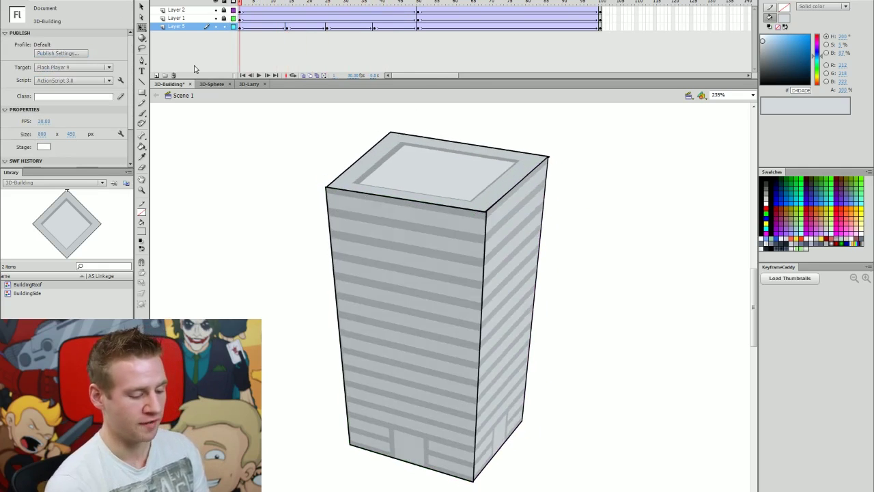
key("Return")
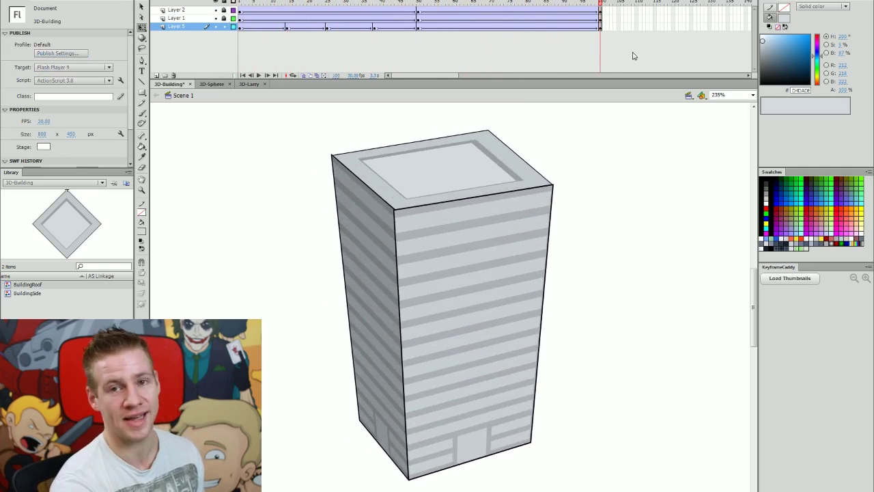
Outline the side layers again, add roof keyframes at frames 75 and 87, and reshape the roof to fit them.
left_click_drag(233, 18, 233, 10)
left_click(521, 28)
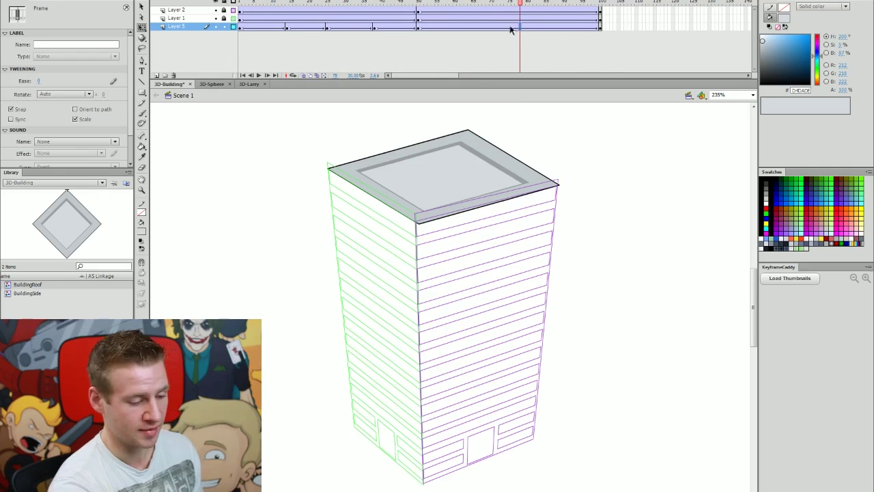
left_click(510, 28)
key("F6")
left_click_drag(421, 224, 406, 211)
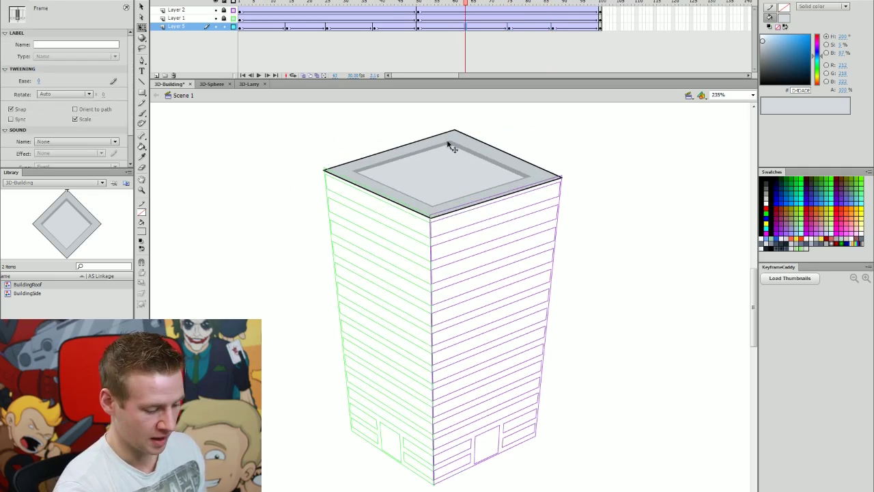
Add a roof keyframe at frame 63 and fine-tune the roof's corners against the side outlines.
key("F6")
left_click_drag(562, 177, 562, 176)
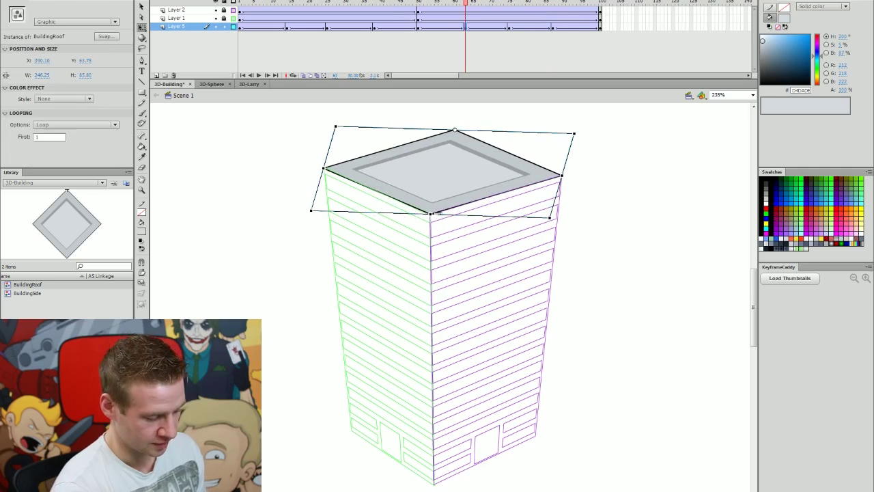
left_click(294, 140)
Restore the solid display of both side layers, unlock them, and play the full animation from frame 1.
left_click_drag(233, 10, 225, 26)
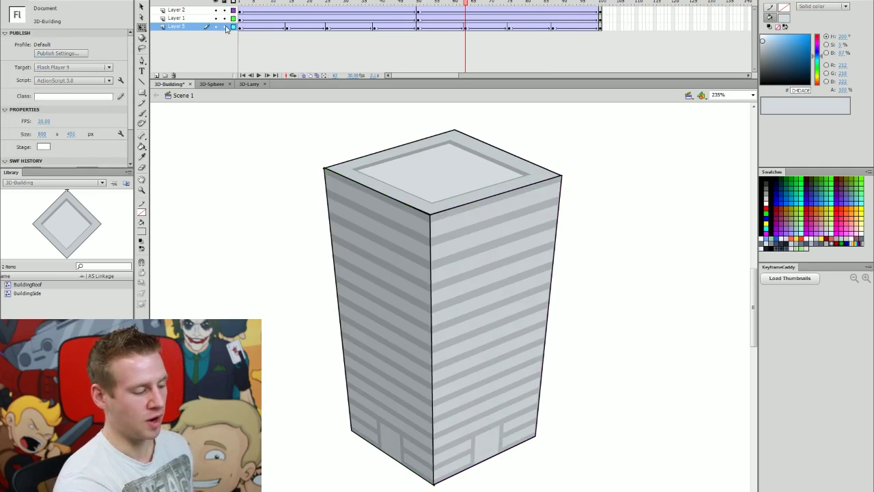
left_click(751, 97)
left_click(732, 106)
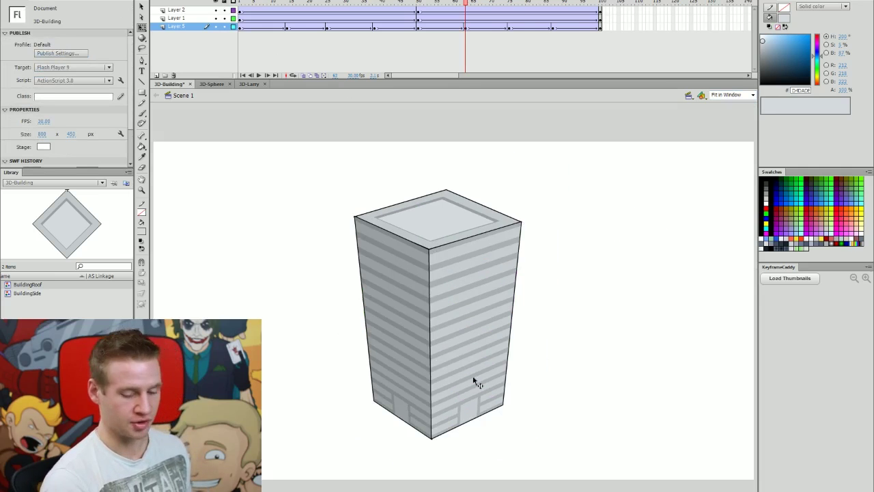
left_click(239, 3)
key("Return")
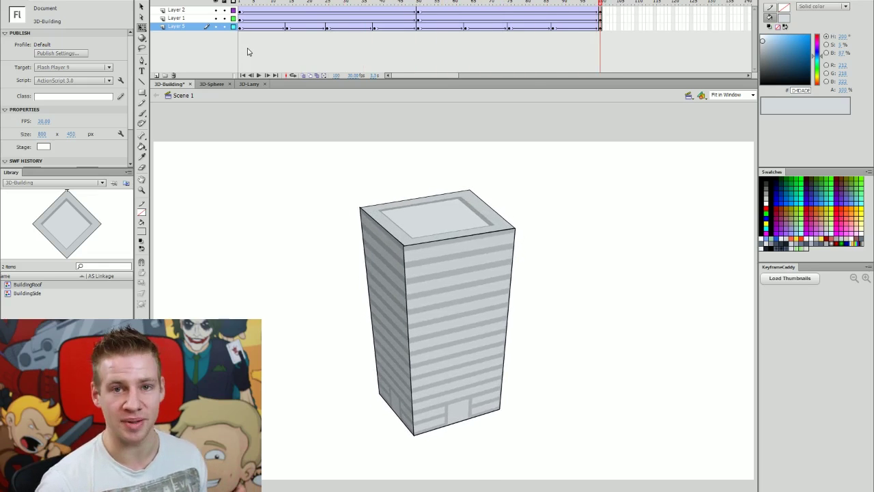
Test the movie in a preview window to watch the building turn, and close the preview.
key("ctrl+Return")
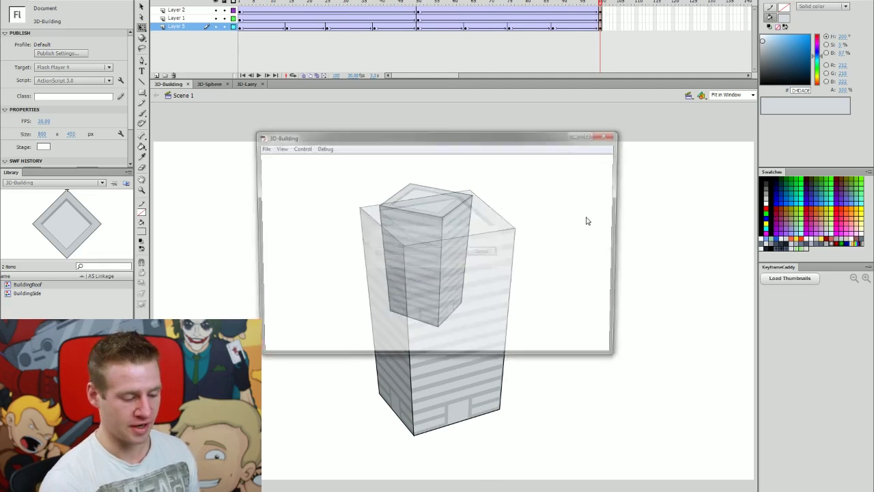
left_click_drag(523, 141, 548, 137)
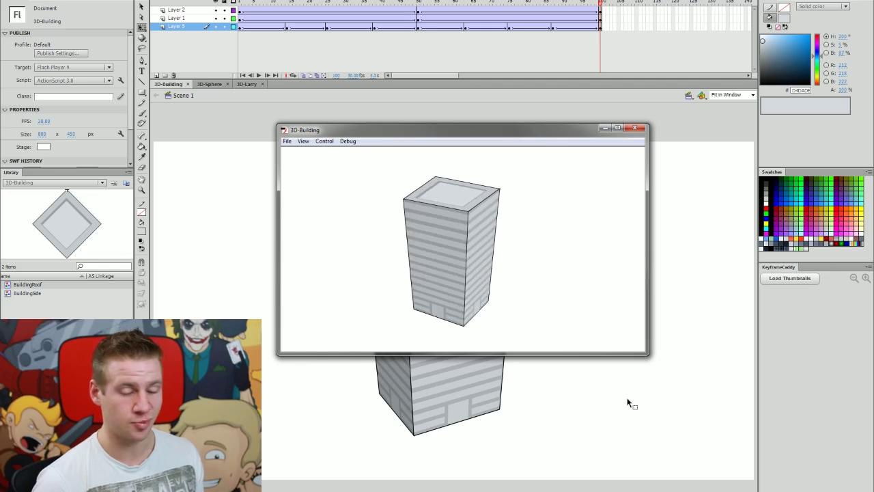
left_click(635, 128)
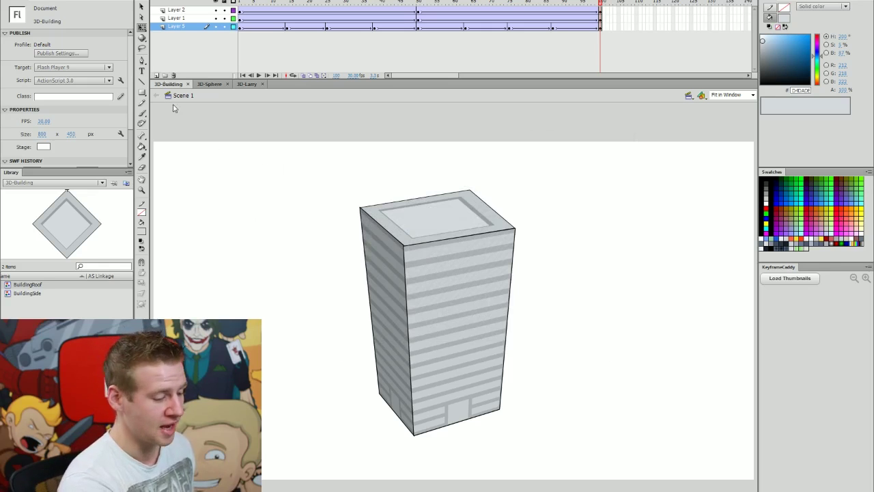
Copy all frames of the three building layers and add a new empty layer beneath them.
left_click_drag(601, 11, 232, 75)
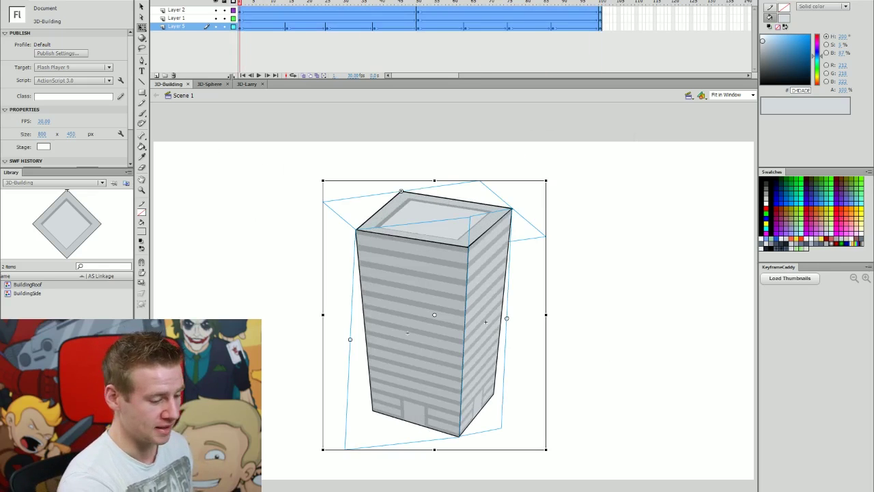
key("ctrl+alt+c")
left_click(179, 10)
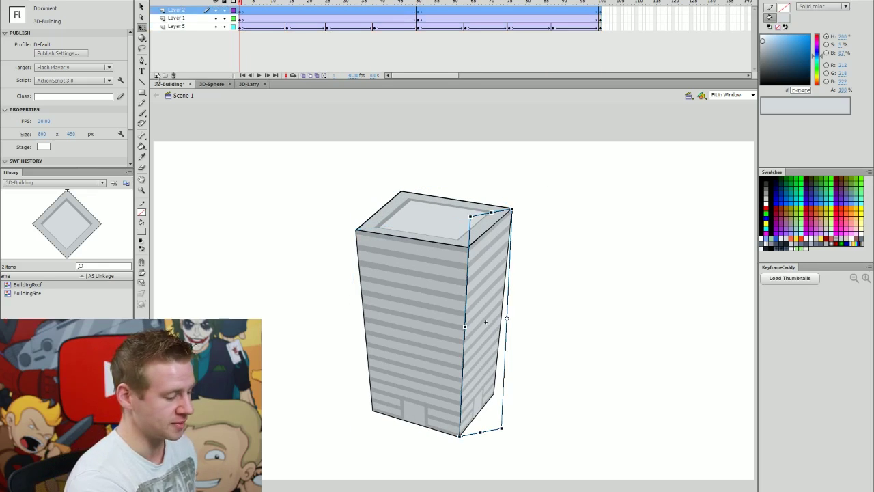
left_click(156, 75)
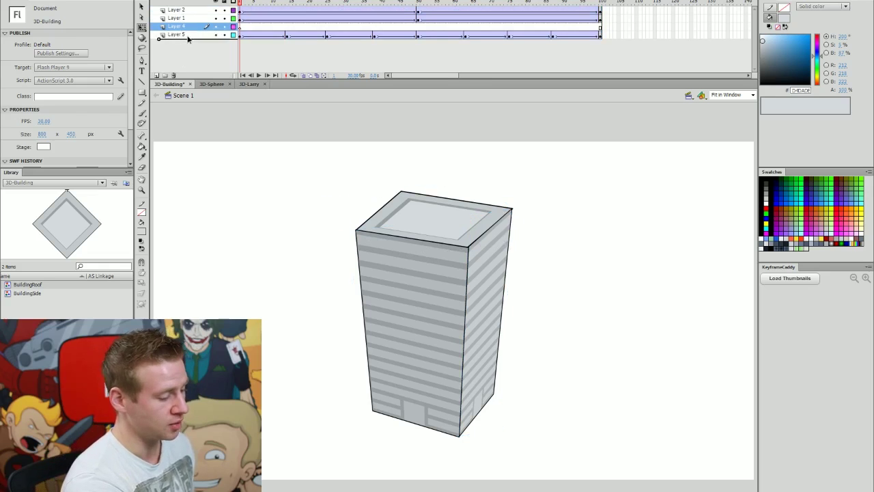
left_click(239, 35)
Paint a placeholder brush scribble beside the building on the new layer and convert it to a graphic symbol named BuildingWhole.
key("b")
mouse_move(558, 252)
left_mouse_down()
mouse_move(572, 252)
mouse_move(543, 315)
left_mouse_up()
left_click(254, 35)
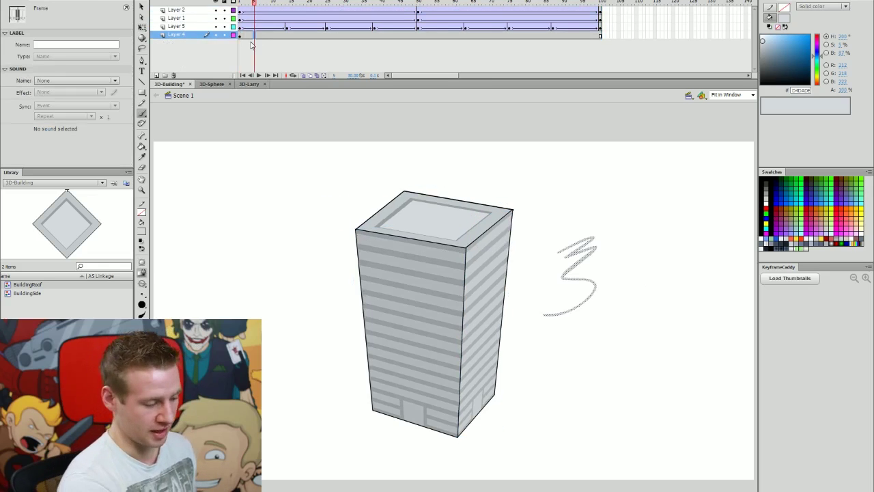
key("F8")
type("B")
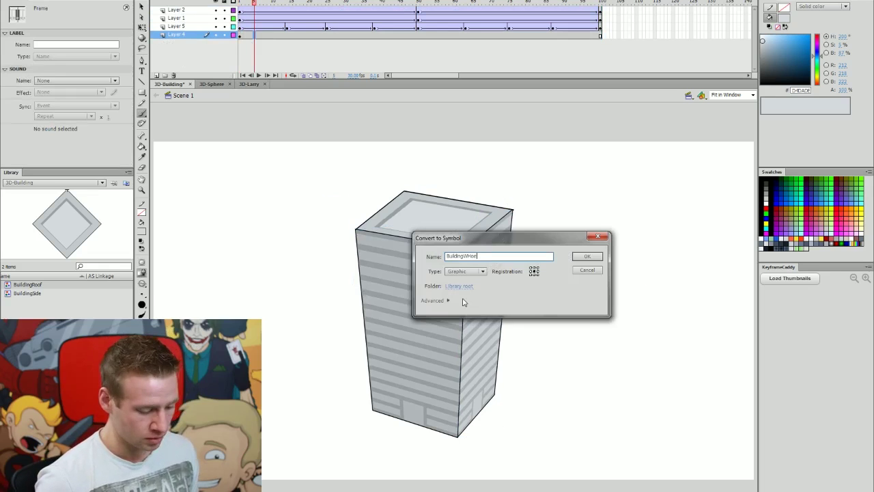
type("uildingWhole")
key("Return")
Replace the scribble inside the BuildingWhole symbol with the copied building frames and select the symbol's instance back in the main scene.
double_click(565, 298)
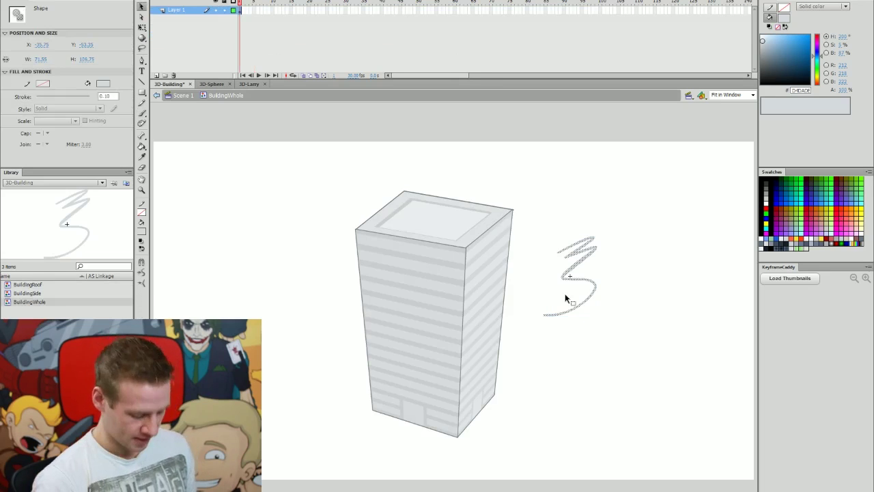
key("ctrl+alt+v")
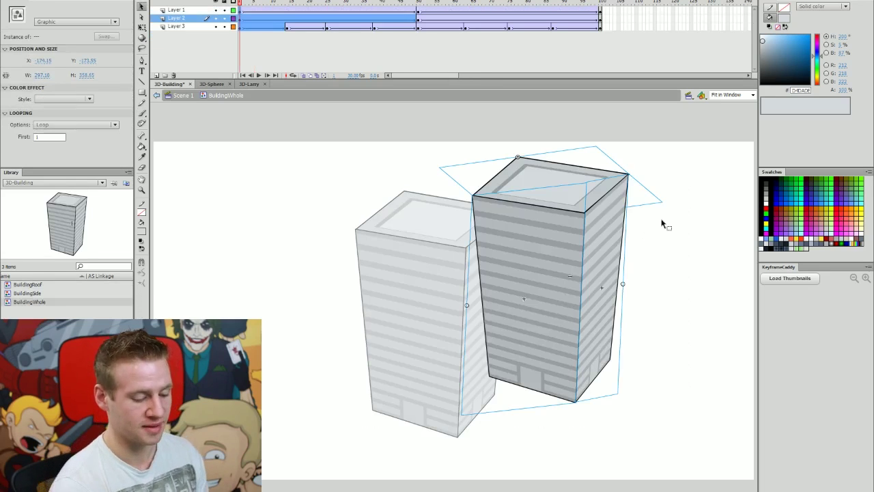
left_click(618, 341)
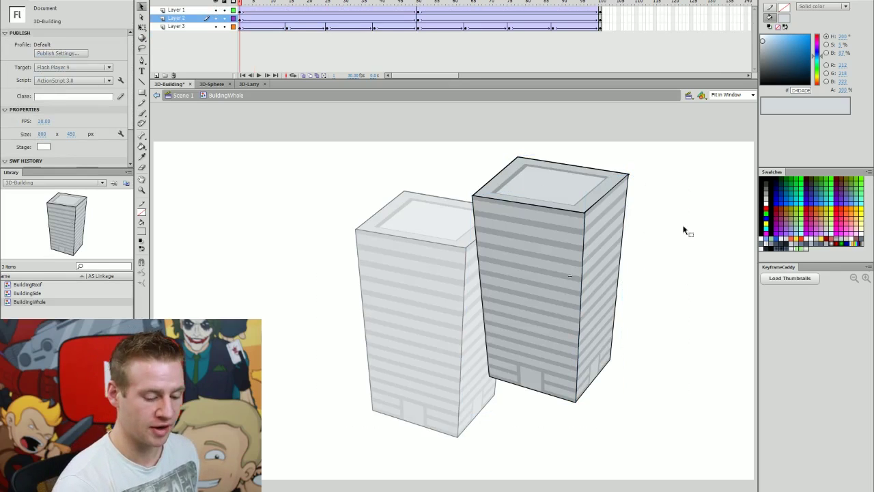
double_click(686, 231)
left_click(592, 357)
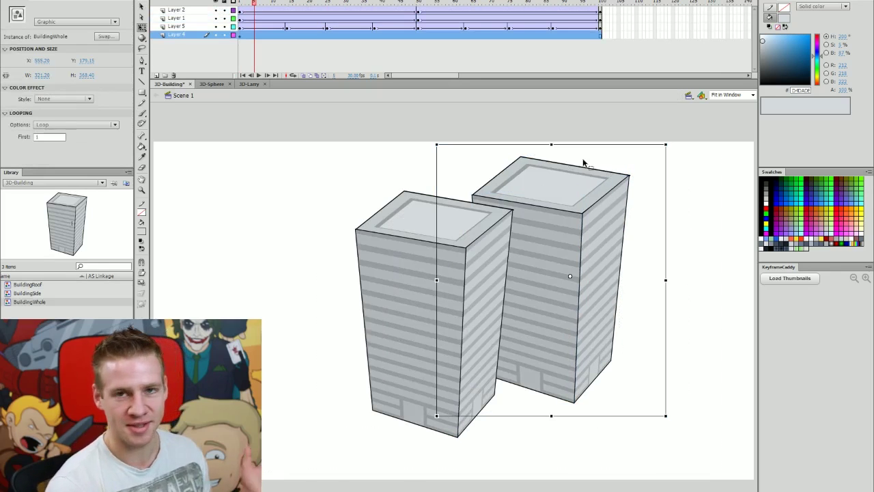
Move the BuildingWhole instance behind the first building at frame 1, shrinking and skewing it to fit the perspective.
left_click_drag(586, 299, 573, 290)
left_click_drag(534, 355, 554, 297)
left_click_drag(608, 123, 591, 137)
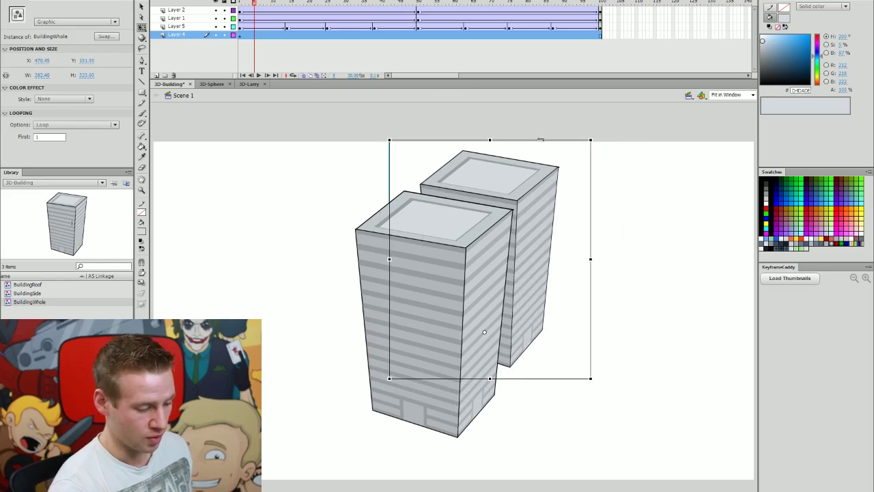
left_click_drag(255, 4, 241, 3)
left_click(531, 265)
left_click_drag(530, 142, 594, 138)
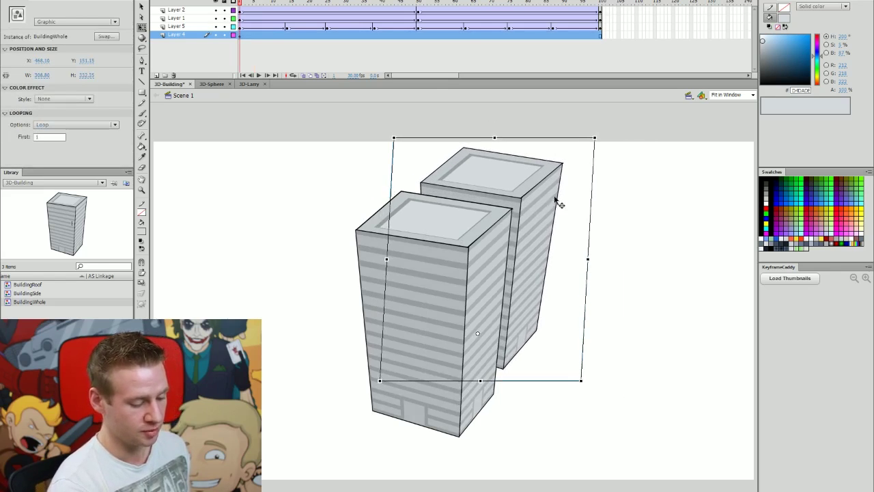
Add a keyframe at frame 50 on the rear building's layer and reposition, resize and skew the building for the mid-turn view.
left_click(418, 34)
key("F6")
left_click_drag(559, 231, 626, 227)
left_click_drag(640, 164, 644, 158)
left_click_drag(613, 217, 594, 217)
left_click_drag(625, 158, 620, 164)
key("ctrl+z")
Reposition and reshape the rear building at frame 100 so it stands behind the first building in the end view.
key("End")
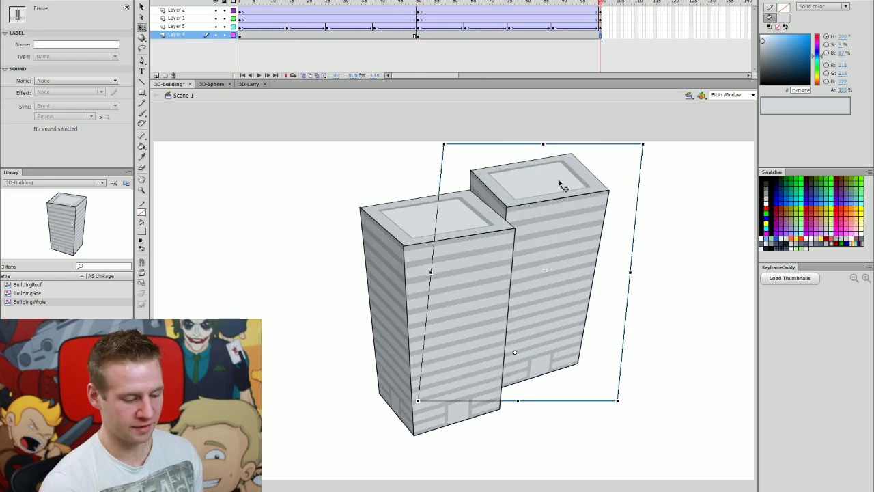
left_click_drag(572, 218, 610, 230)
left_click_drag(678, 157, 645, 153)
left_click_drag(625, 205, 621, 207)
left_click_drag(618, 155, 613, 155)
Apply classic tweens between the rear building's keyframes on Layer 4 and play back the animation.
left_click(425, 35)
key("Home")
right_click(426, 36)
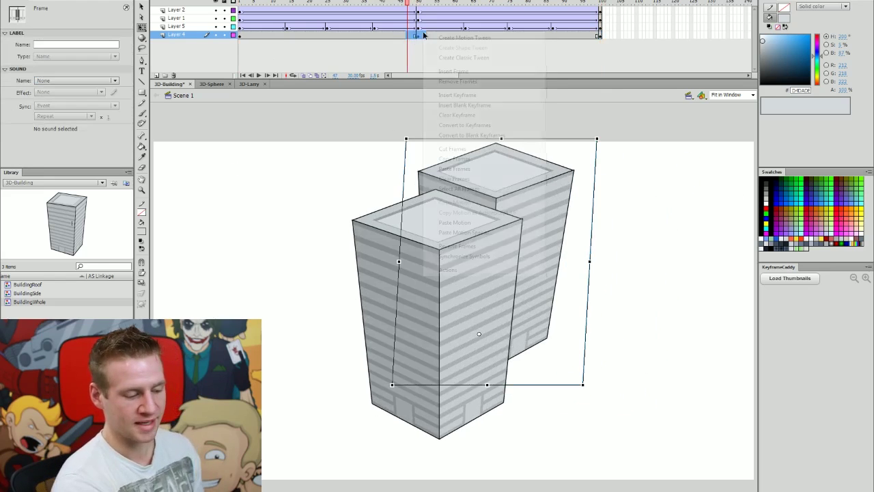
left_click(454, 57)
left_click(239, 35)
left_click(237, 46)
key("Return")
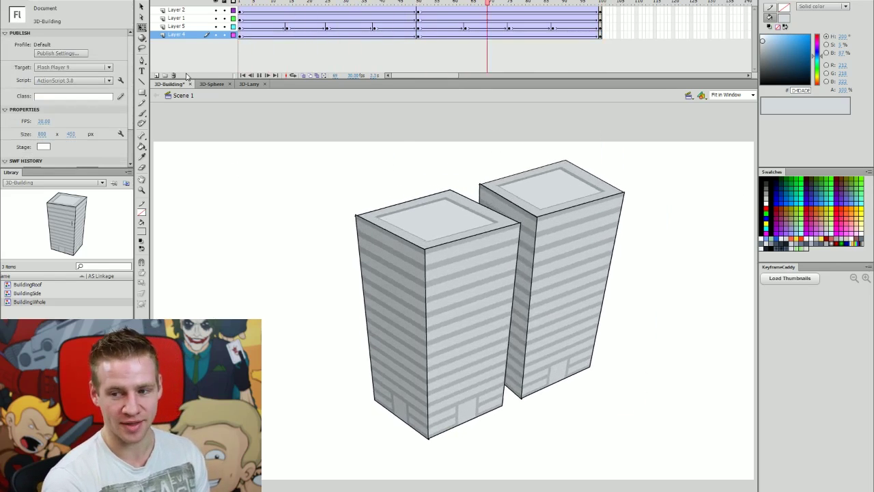
Add a new layer above the others and paste a building copy at frame 1, enlarging it in front of the first building.
left_click(191, 11)
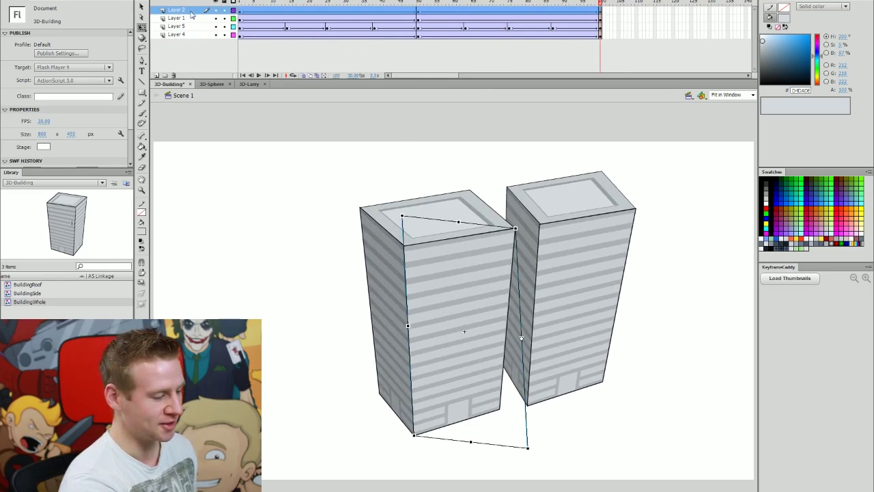
left_click(157, 76)
left_click(240, 11)
key("ctrl+v")
left_click_drag(513, 254, 422, 339)
left_click_drag(471, 274, 477, 232)
left_click_drag(441, 303, 433, 302)
Pose the foreground building at frames 50 and 100 to match the turning perspective of the other two buildings.
left_click(418, 10)
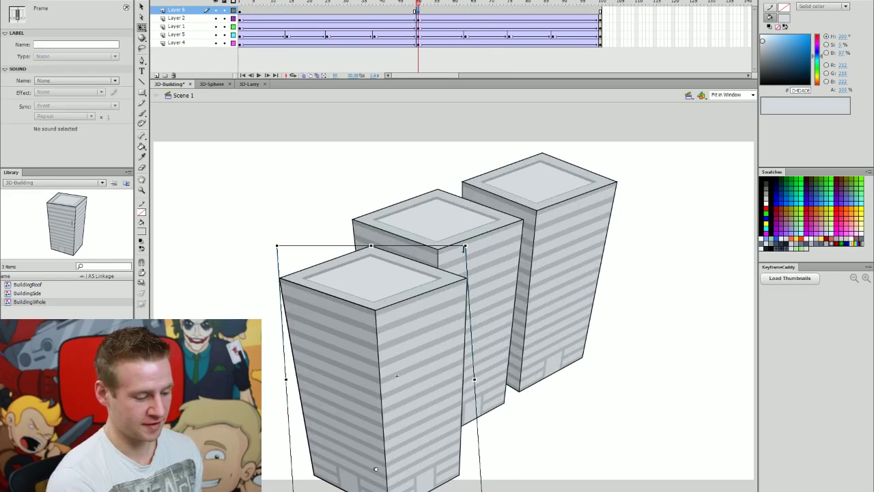
left_click(599, 10)
left_click(403, 302)
left_click_drag(406, 193, 400, 198)
Apply classic tweens across the foreground building's layer, checking the playback, and save the file.
right_click(432, 10)
left_click_drag(404, 11, 230, 43)
left_click(486, 37)
left_click(212, 62)
key("Return")
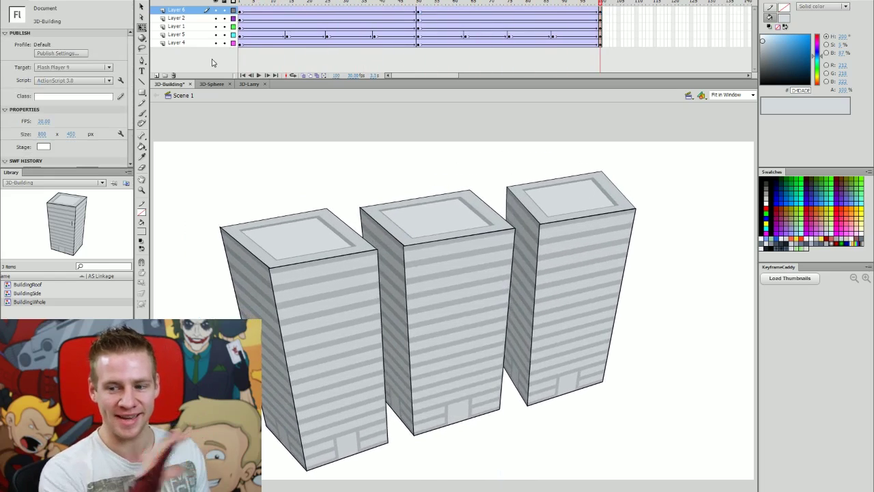
key("Return")
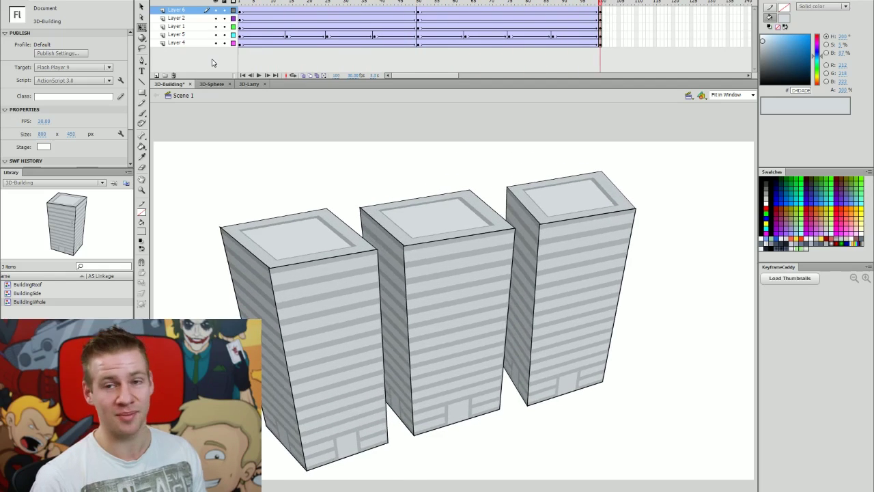
key("ctrl+s")
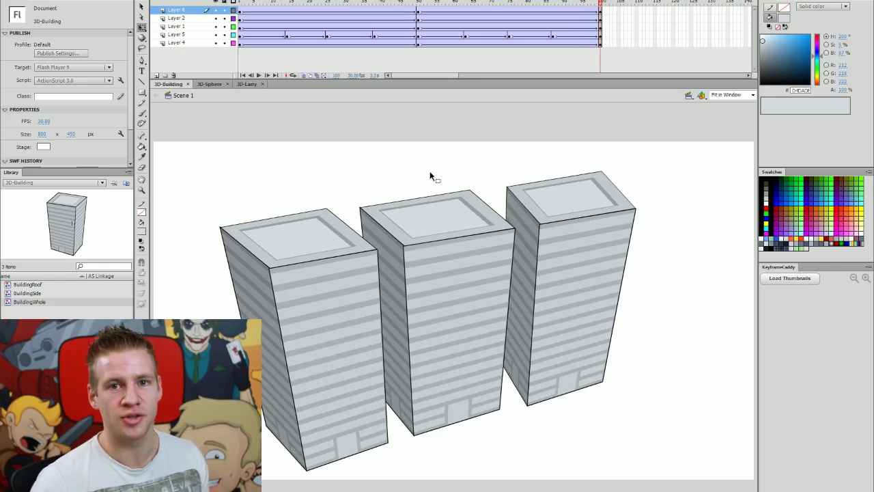
left_click_drag(260, 1, 418, 29)
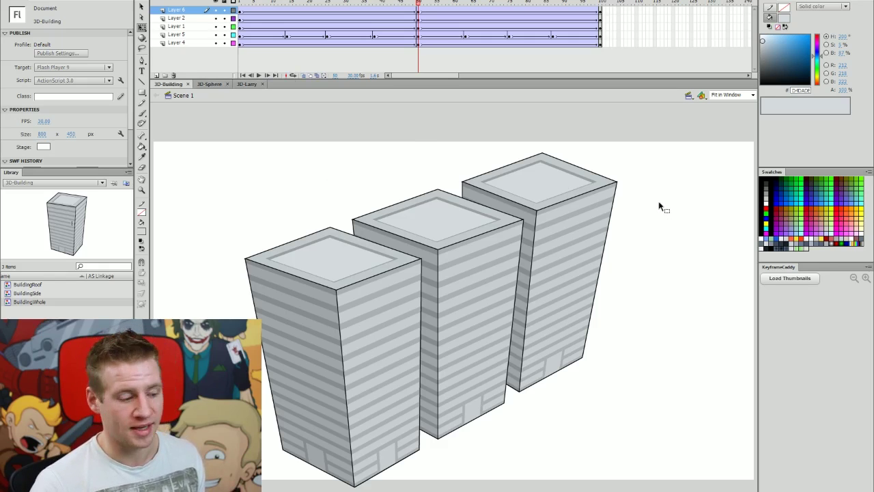
Switch to the 3D-Sphere document and play and scrub through its animation to examine the growing city blocks.
left_click(211, 84)
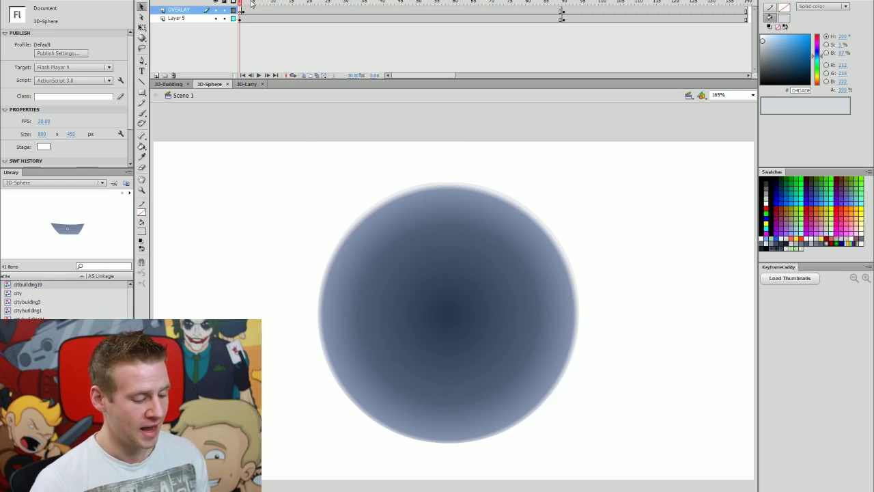
left_click_drag(256, 4, 196, 21)
key("Return")
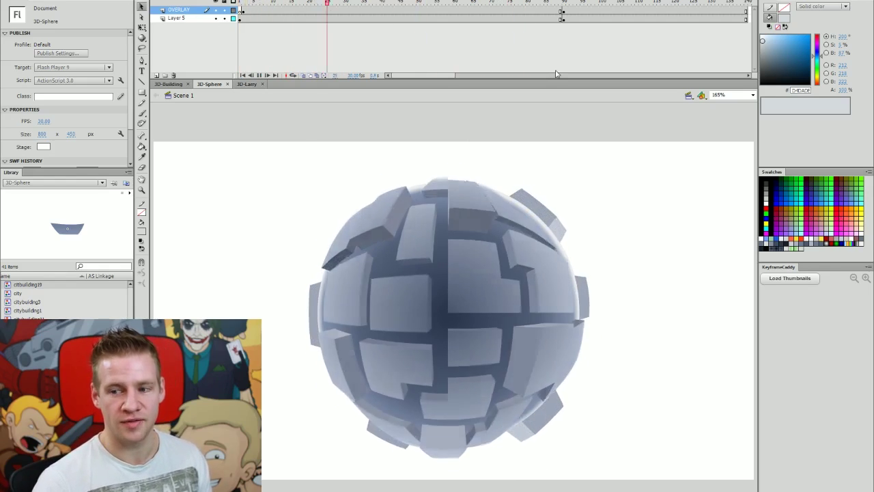
left_click_drag(471, 4, 468, 24)
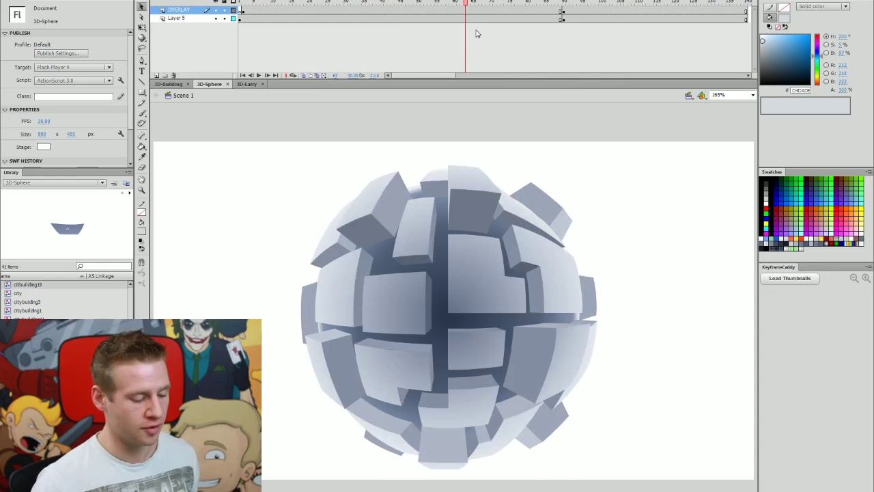
left_click_drag(466, 3, 554, 59)
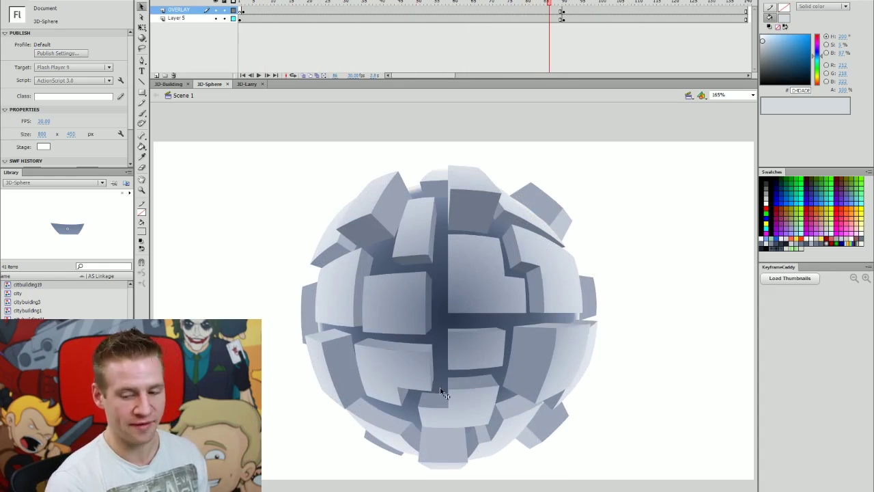
left_click(546, 290)
mouse_move(465, 34)
left_mouse_down()
mouse_move(232, 36)
mouse_move(465, 40)
left_mouse_up()
Hide the OVERLAY layer and open the planetbase symbol to examine its layers and frames.
left_click(216, 10)
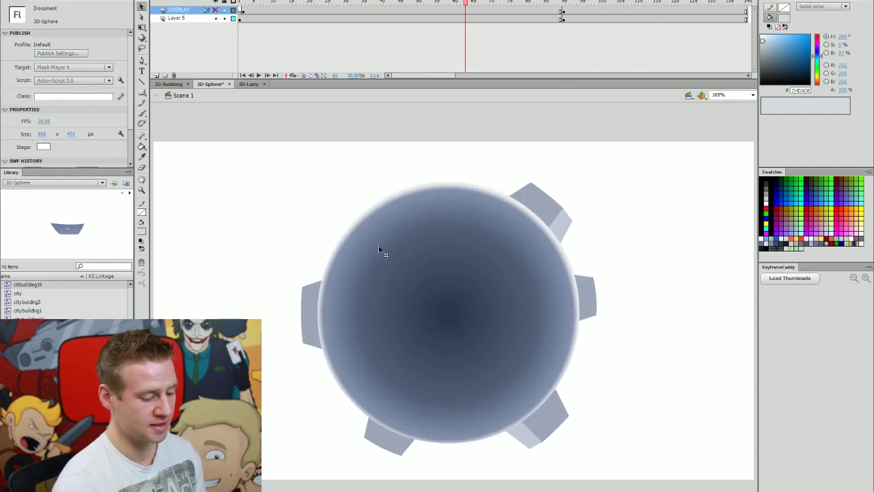
left_click_drag(463, 2, 503, 89)
left_click(469, 264)
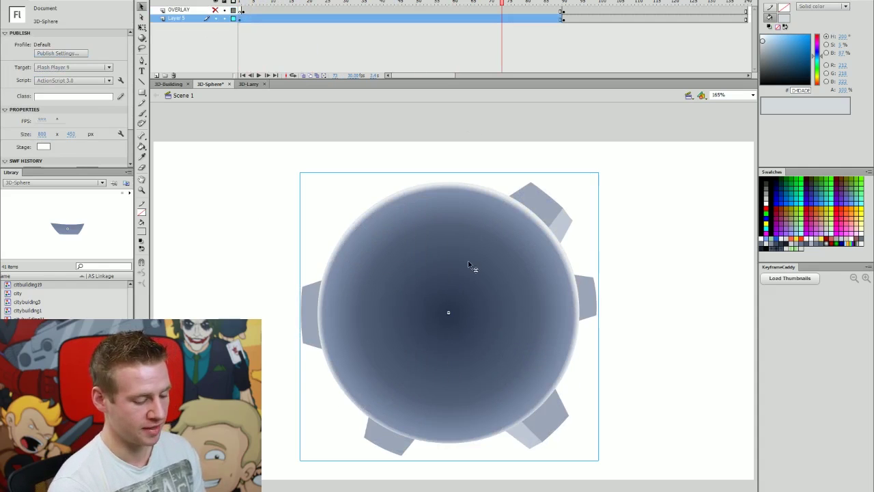
double_click(530, 259)
left_click(235, 17)
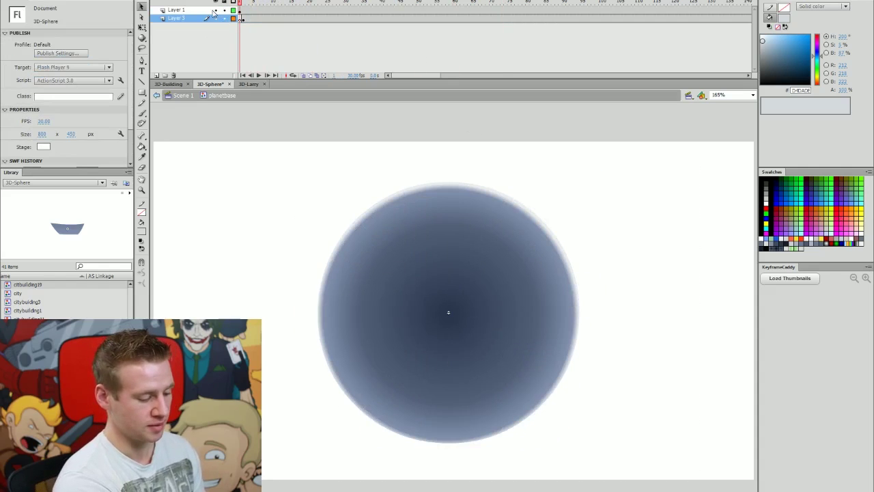
double_click(234, 11)
left_click(498, 172)
left_click_drag(256, 6, 553, 5)
Open the citybuilding21 symbol on the sphere's edge, examine its shape at frame 60, and return to planetbase.
left_click(569, 222)
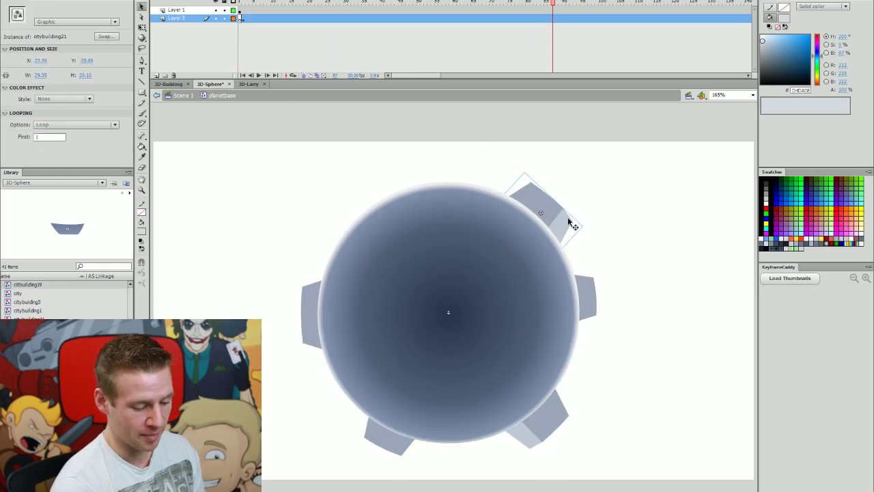
double_click(569, 222)
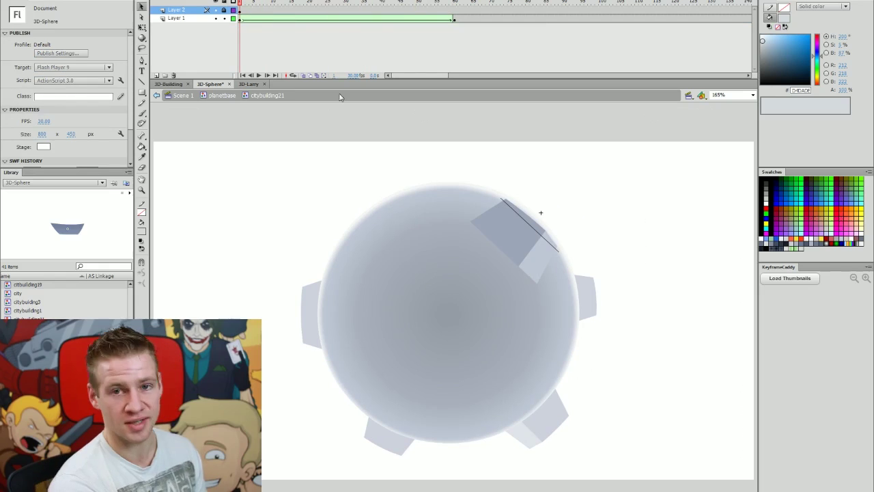
left_click(455, 19)
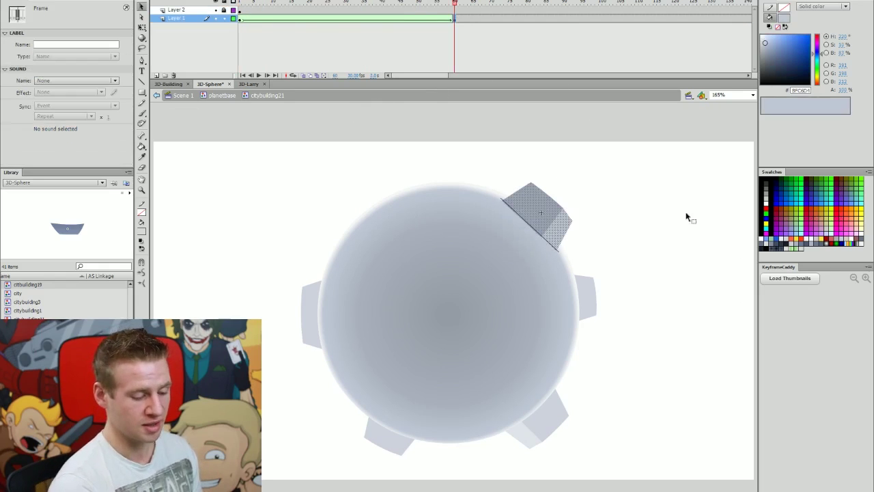
left_click(620, 223)
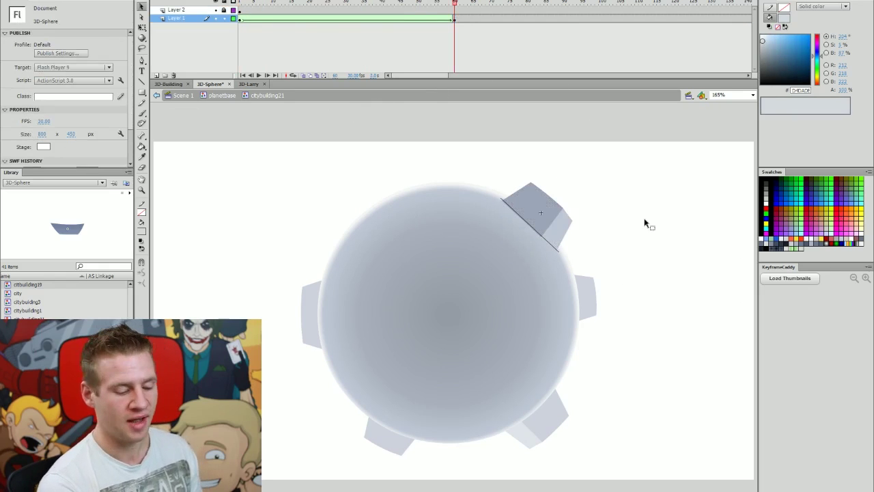
double_click(642, 229)
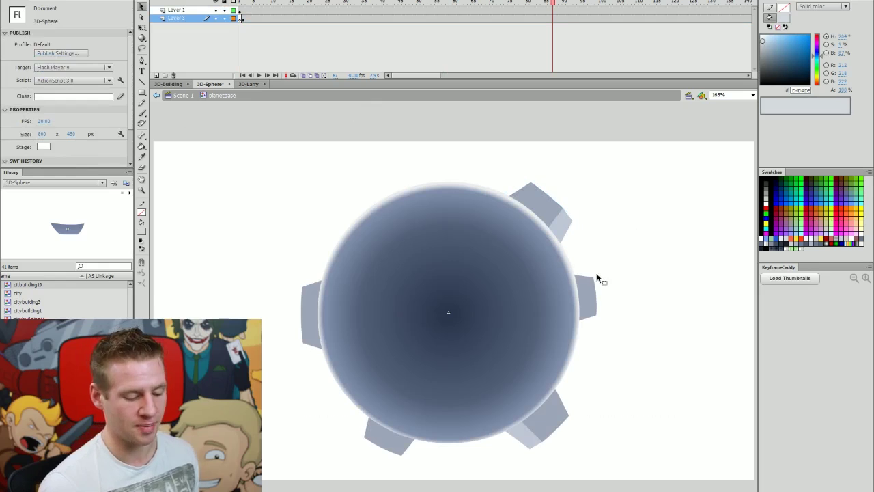
Scrub through the planetbase frames, return to the main scene and show the OVERLAY layer again.
left_click_drag(553, 2, 257, 2)
left_click_drag(251, 50, 513, 59)
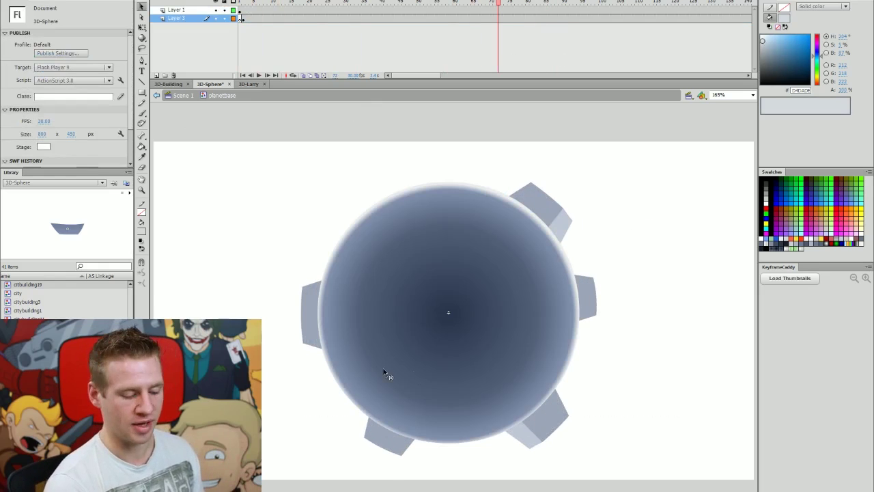
double_click(528, 169)
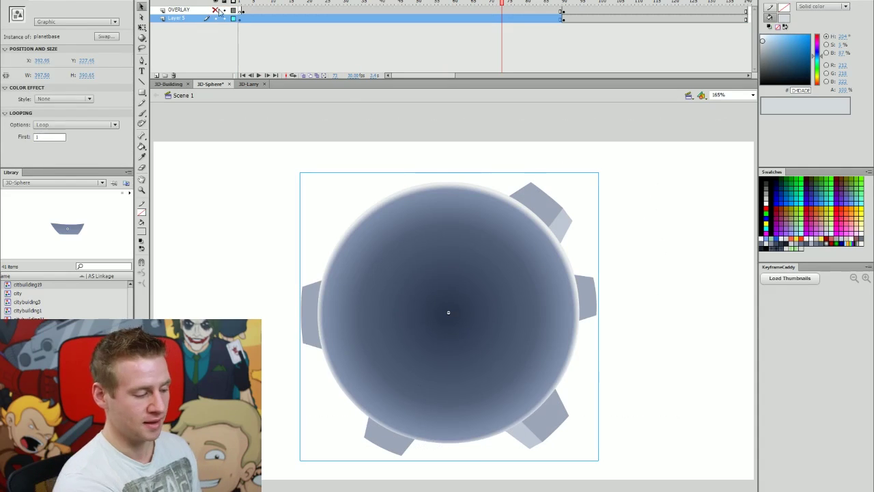
left_click(628, 188)
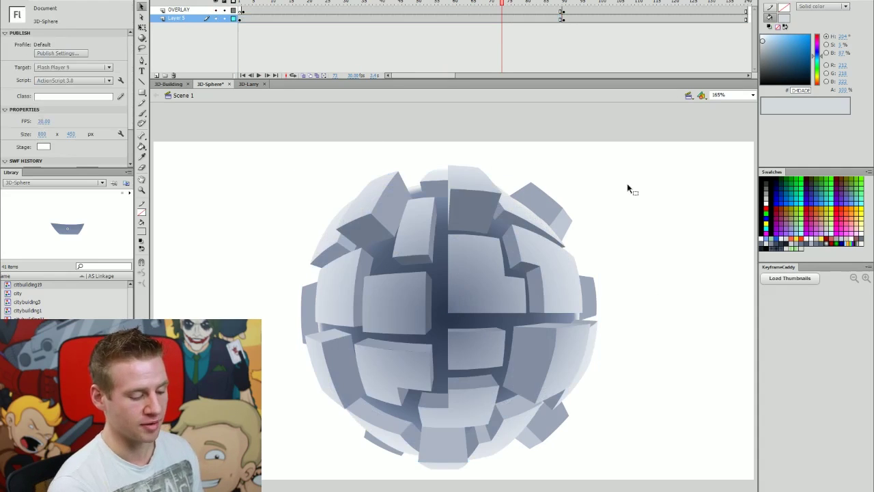
Open the city symbol and play its timeline to examine how the individual buildings rise.
left_click(495, 298)
double_click(493, 270)
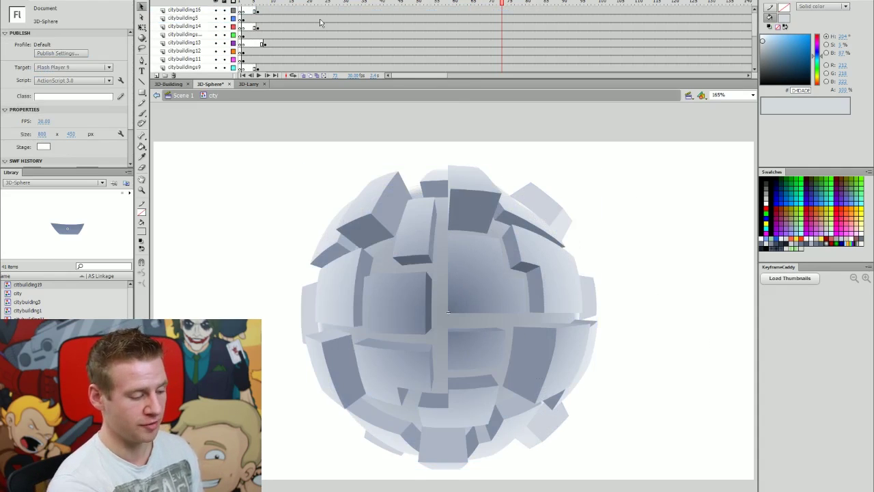
left_click_drag(278, 3, 234, 25)
key("Return")
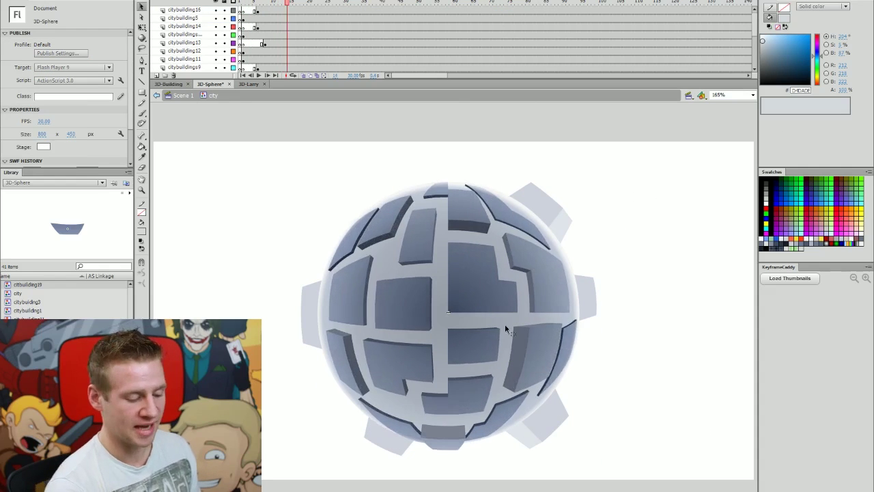
Open the citybuilding2 symbol and select the frame 60 keyframe of its rooftop shape on Layer 1.
left_click(547, 284)
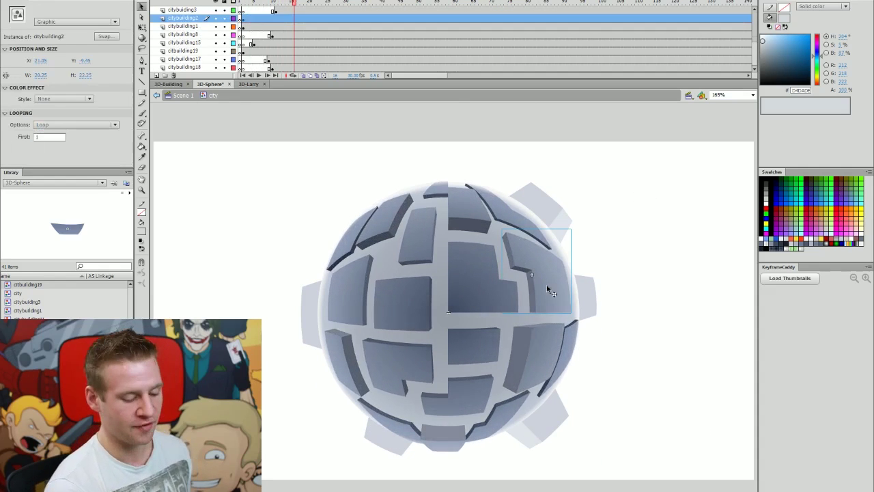
double_click(503, 251)
left_click_drag(276, 3, 457, 18)
left_click(455, 11)
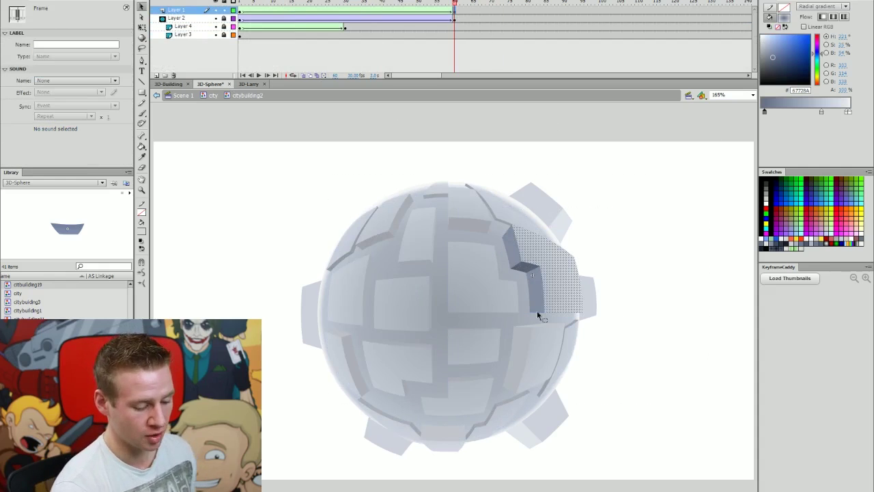
Hide Layers 2, 3 and 4 and compare the rooftop shape on Layer 1 between its first and last keyframes.
left_click_drag(215, 18, 216, 35)
left_click(240, 10)
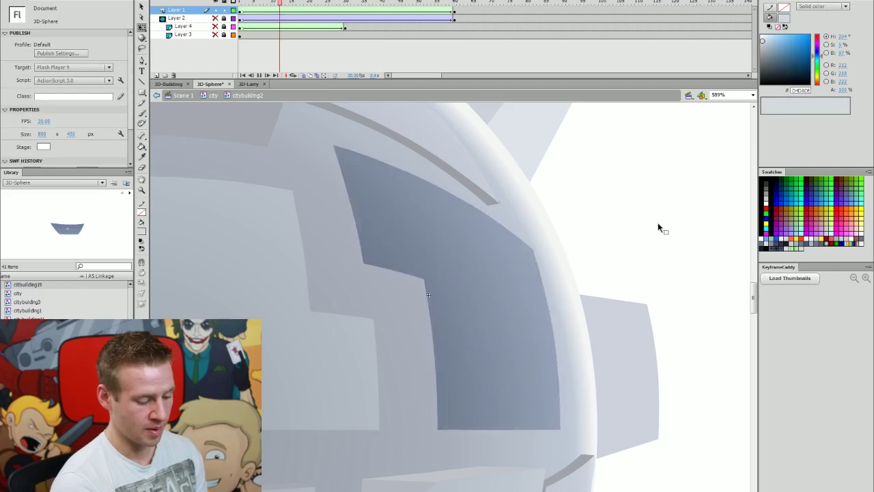
left_click(457, 11)
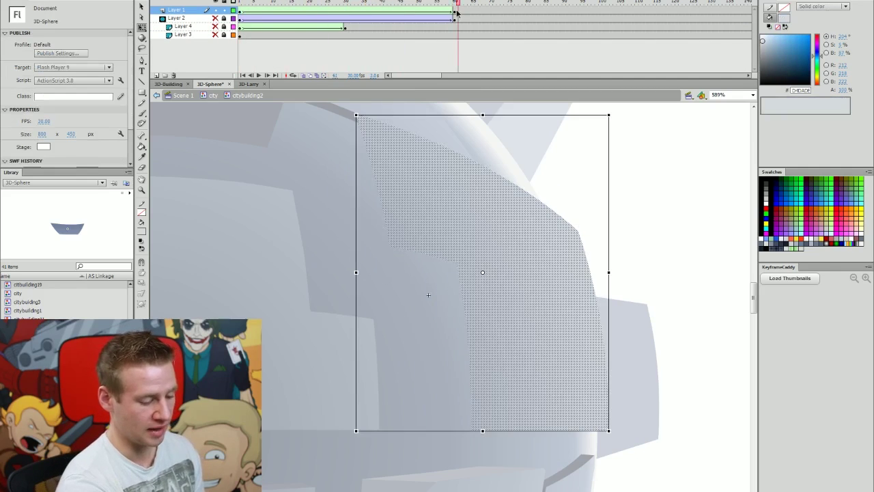
left_click(458, 13)
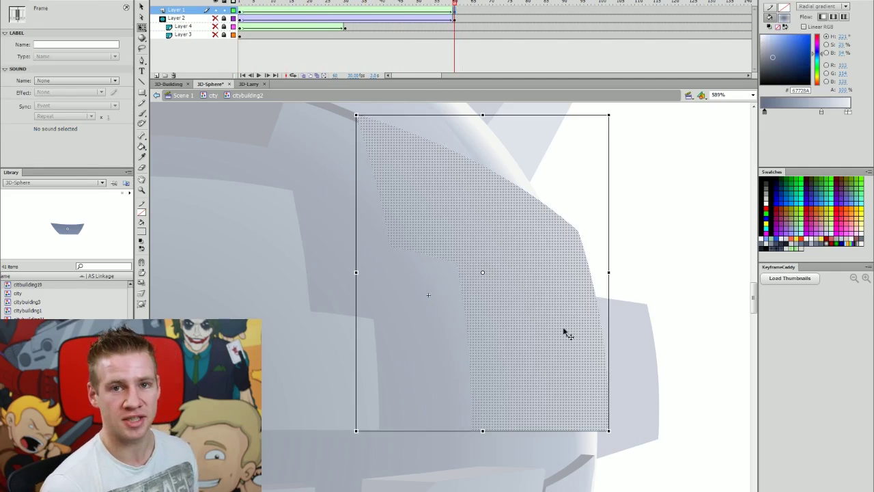
Show Layer 2 to examine the building's side faces at frame 60, and isolate it to inspect the mask shape.
mouse_move(454, 3)
left_mouse_down()
mouse_move(407, 6)
mouse_move(454, 7)
left_mouse_up()
left_click(216, 18)
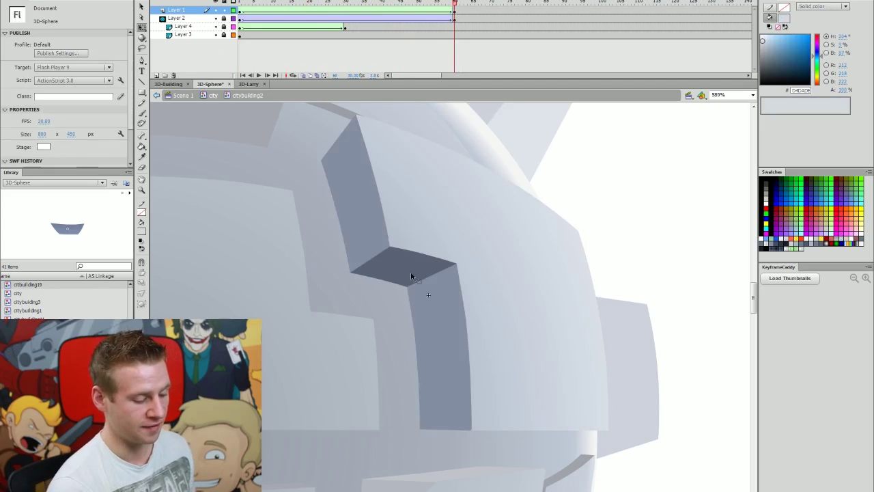
mouse_move(451, 7)
left_mouse_down()
mouse_move(313, 7)
mouse_move(454, 6)
left_mouse_up()
left_click(217, 18, "alt")
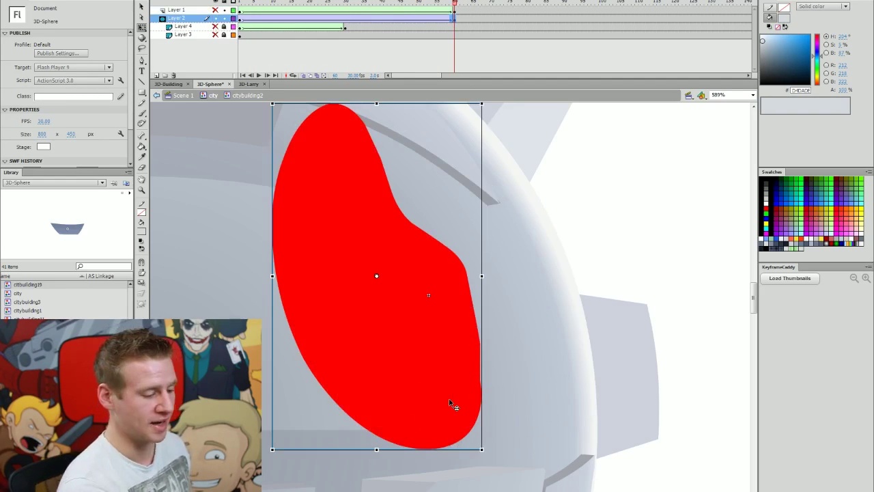
Show the Layer 2 mask as outlines and scrub its tween against the building's rooftop and side faces.
left_click(453, 4)
left_click(216, 11)
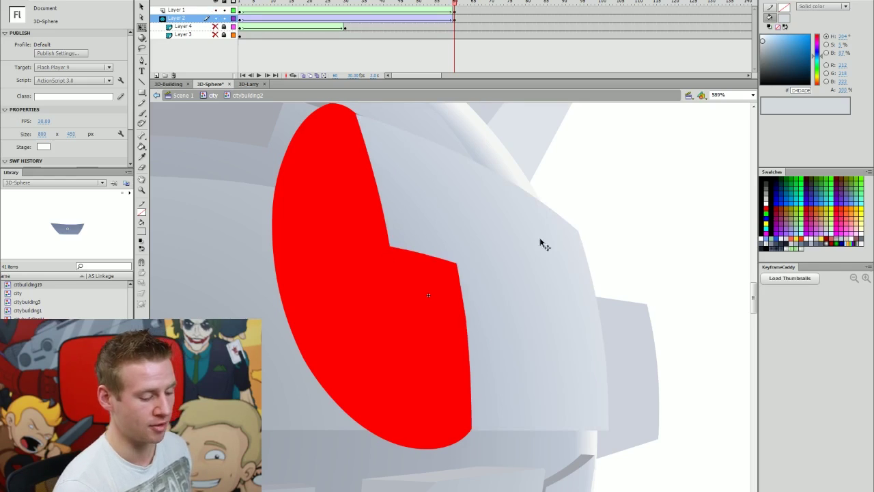
left_click_drag(454, 4, 443, 58)
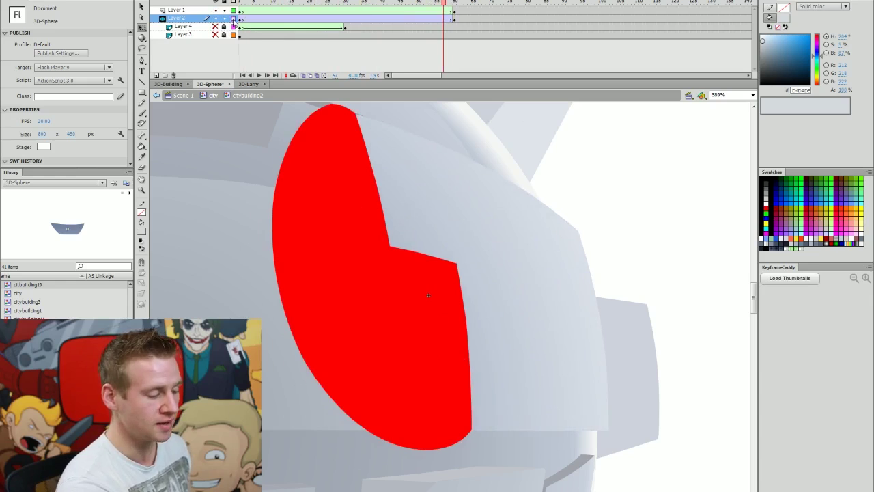
left_click(233, 19)
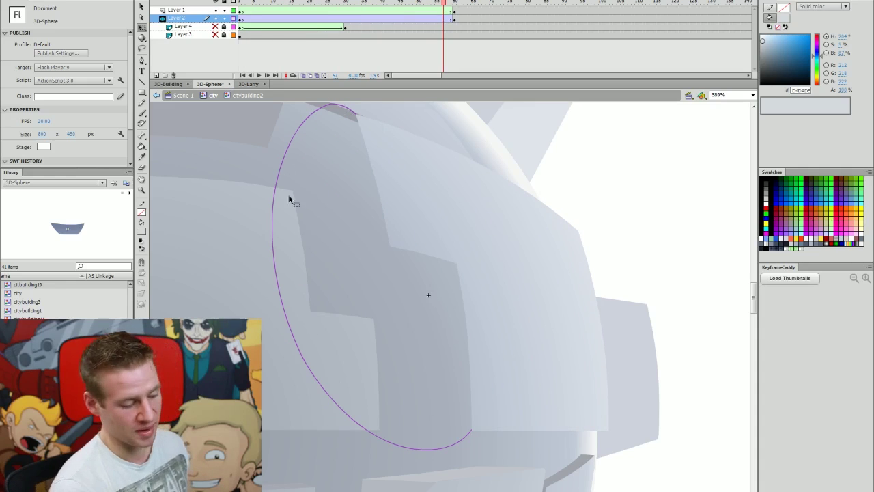
left_click_drag(353, 3, 484, 46)
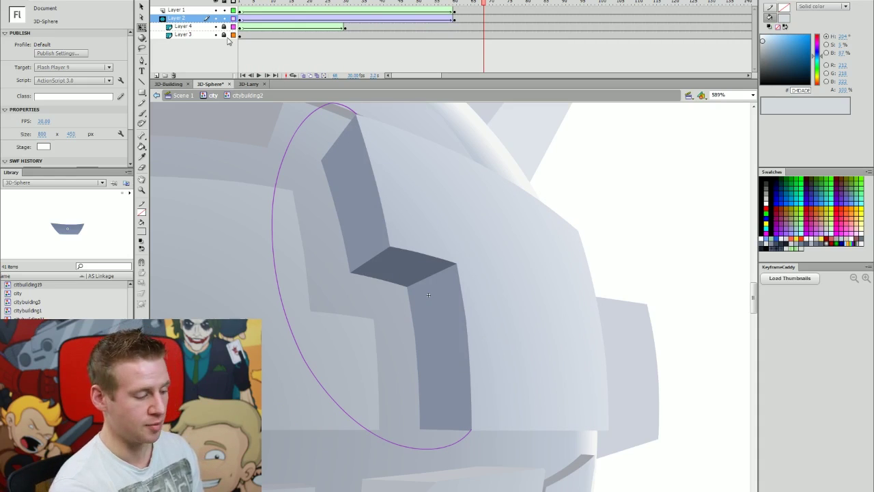
left_click_drag(483, 2, 393, 14)
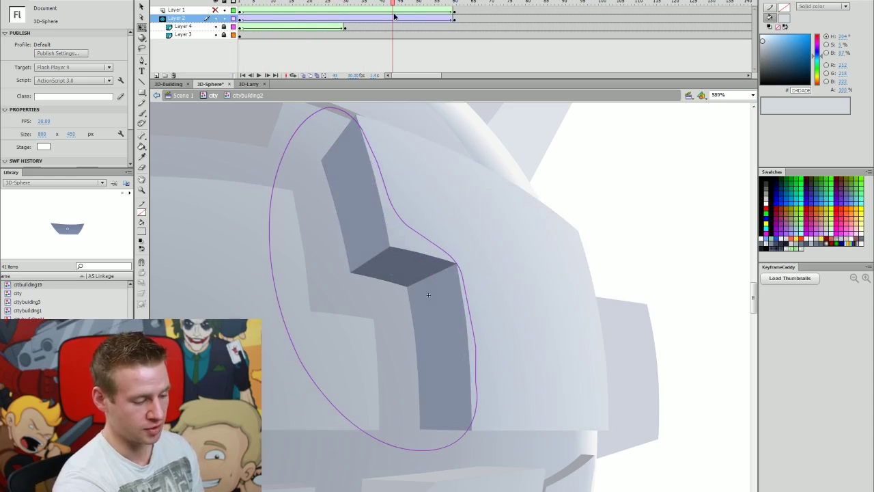
Examine Layer 4's dark overlay between its first and last keyframes, toggling Layers 3 and 4 against the side faces.
left_click(215, 27)
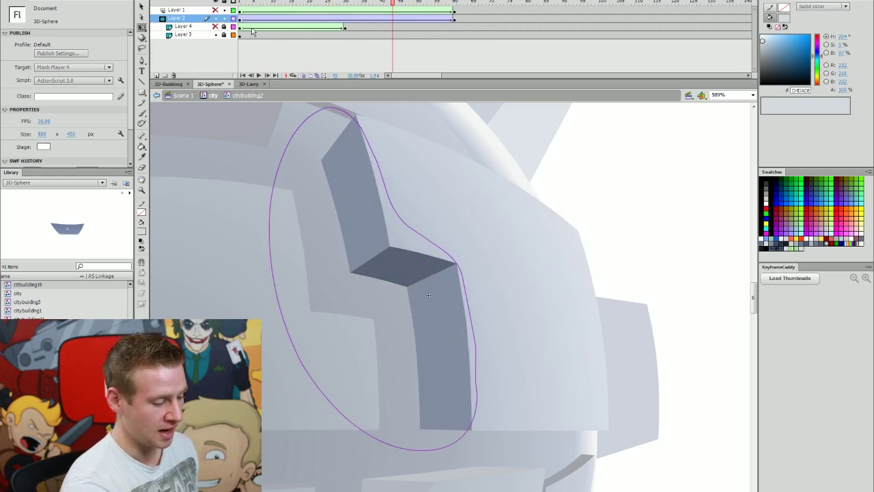
left_click(215, 27)
left_click(240, 27)
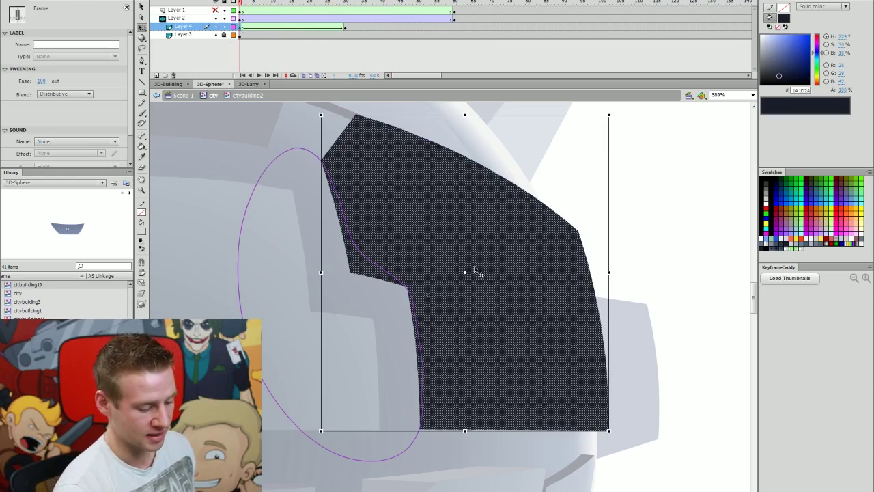
left_click_drag(251, 2, 249, 37)
left_click(345, 28)
left_click(216, 35)
left_click(216, 26)
left_click(216, 35)
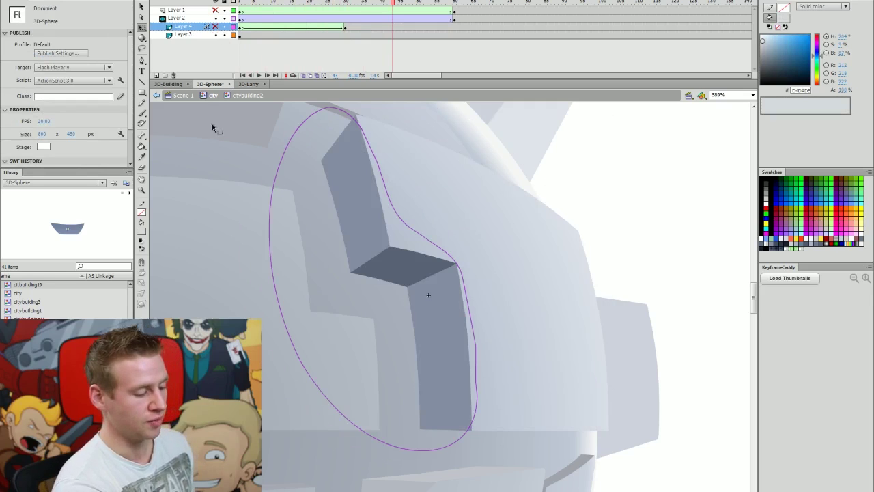
Play the timeline with Layer 4 hidden and shown to examine how the mask outline crosses the side faces.
key("Return")
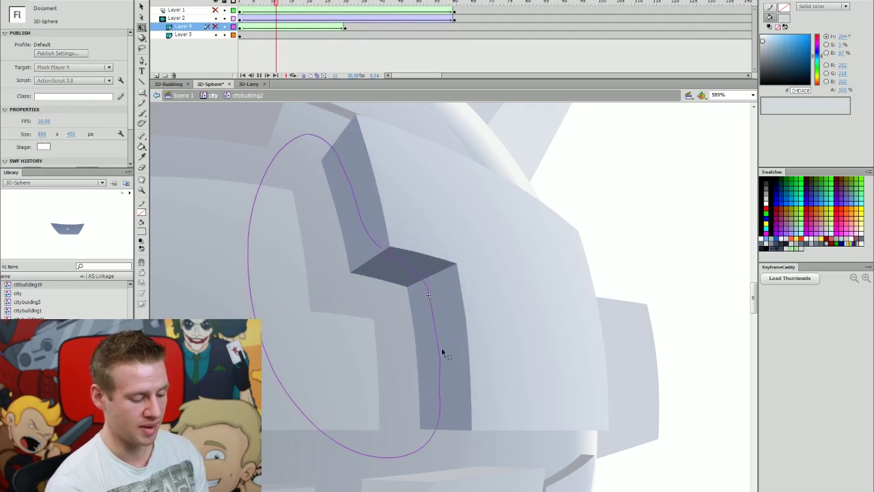
key("Return")
left_click_drag(413, 4, 483, 53)
left_click(215, 27)
left_click_drag(387, 3, 247, 23)
key("Return")
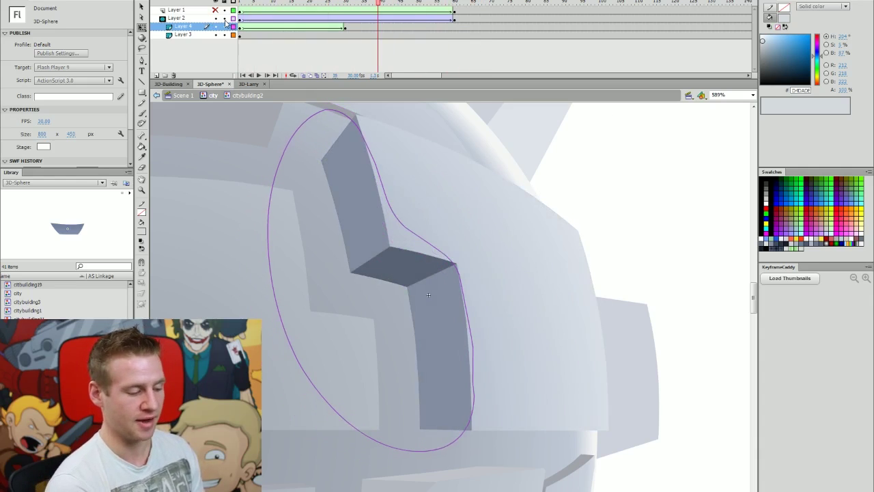
Show Layer 1 again, relock the mask layers and play the complete masked building animation from frame 1.
left_click(216, 10)
left_click_drag(273, 3, 224, 35)
key("Return")
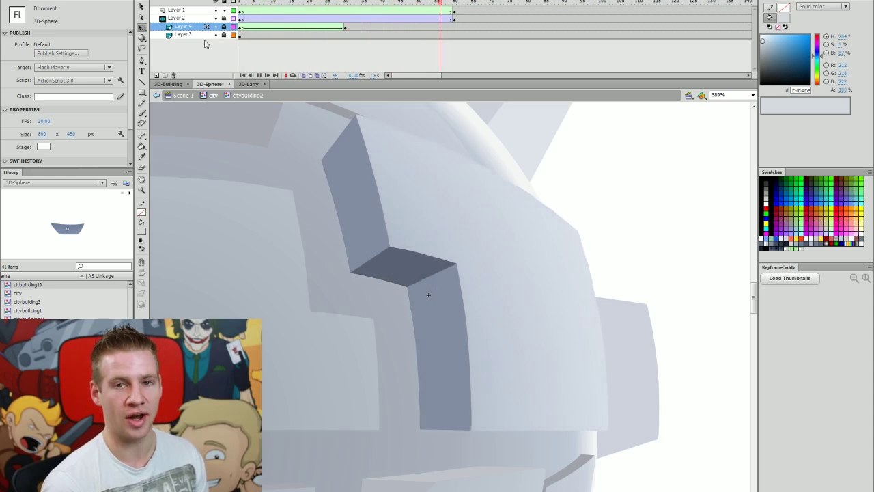
Return from citybuilding2 to Scene 1, fit the stage in the window, and save the 3D-Sphere file.
double_click(678, 165)
left_click(753, 95)
left_click(734, 103)
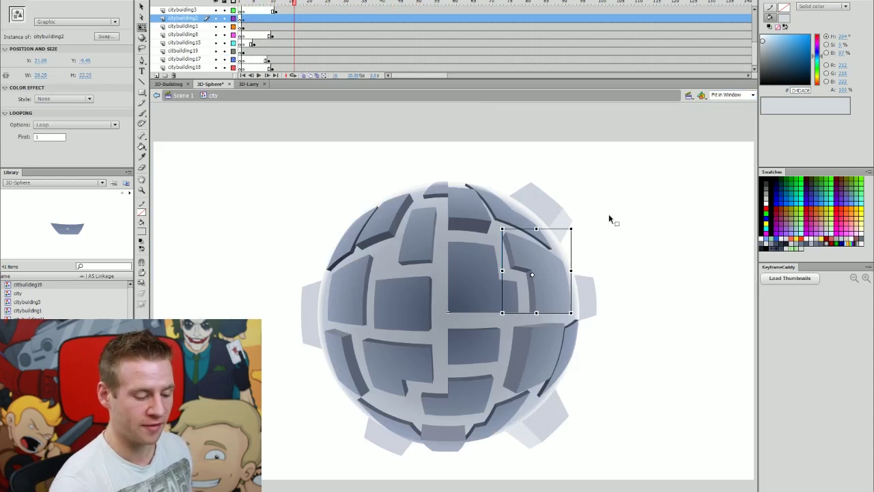
left_click(624, 259)
double_click(608, 258)
left_click(630, 271)
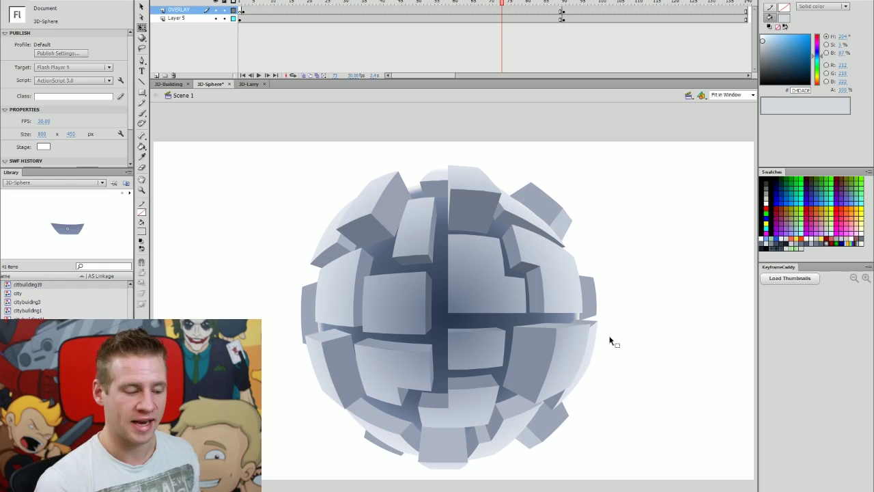
left_click_drag(466, 3, 242, 96)
key("ctrl+s")
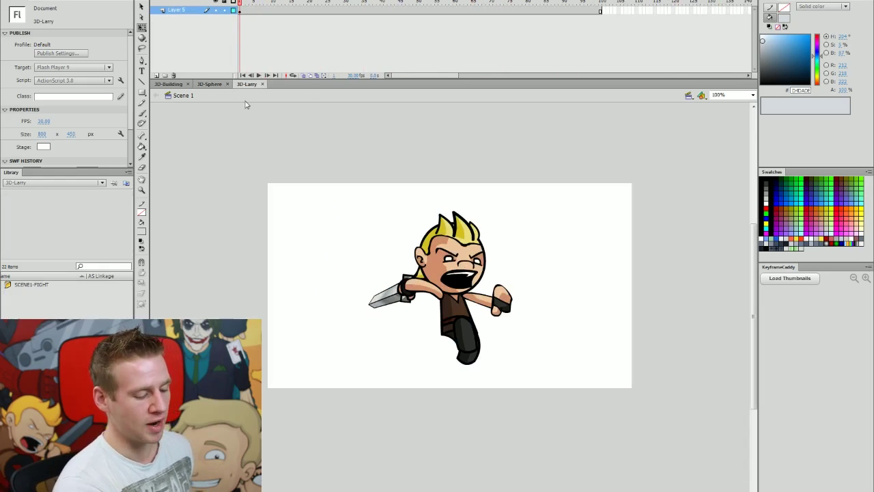
Switch among the 3D-Larry, 3D-Building and 3D-Sphere files to compare their scenes, ending on the 3D-Larry character.
left_click(246, 84)
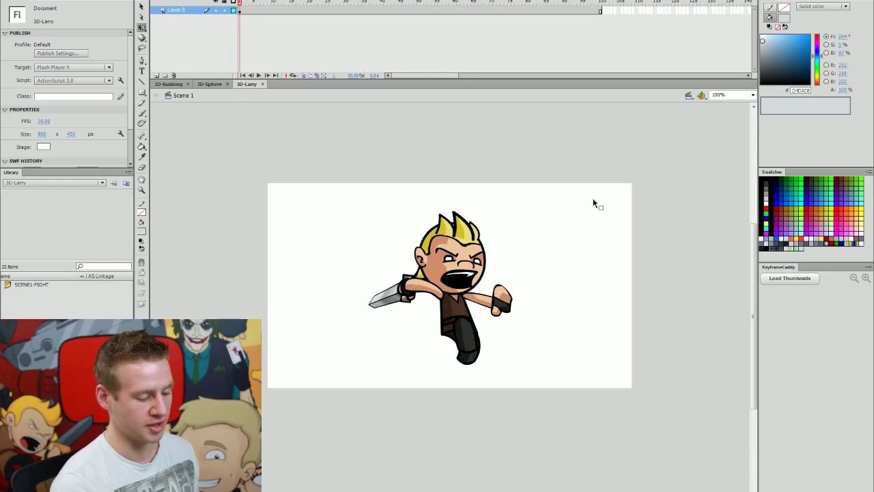
key("ctrl+=")
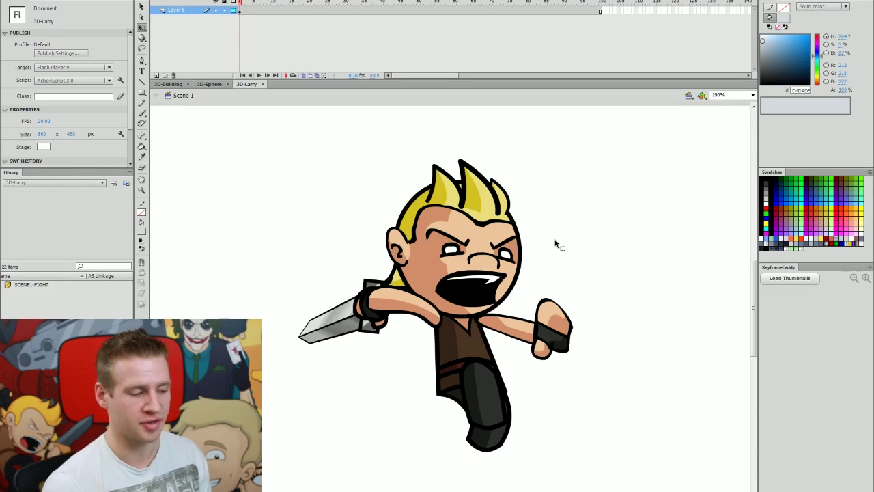
key("ctrl+Tab")
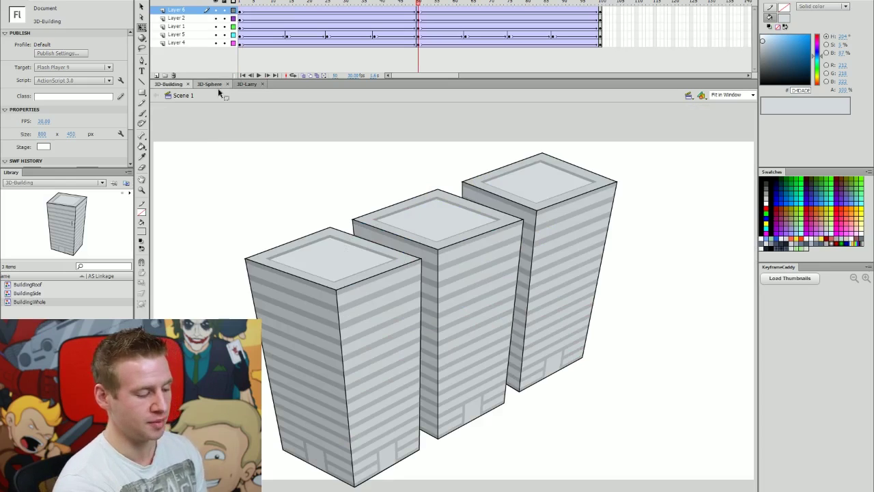
key("ctrl+Tab")
left_click_drag(252, 22, 199, 80)
left_click(526, 4)
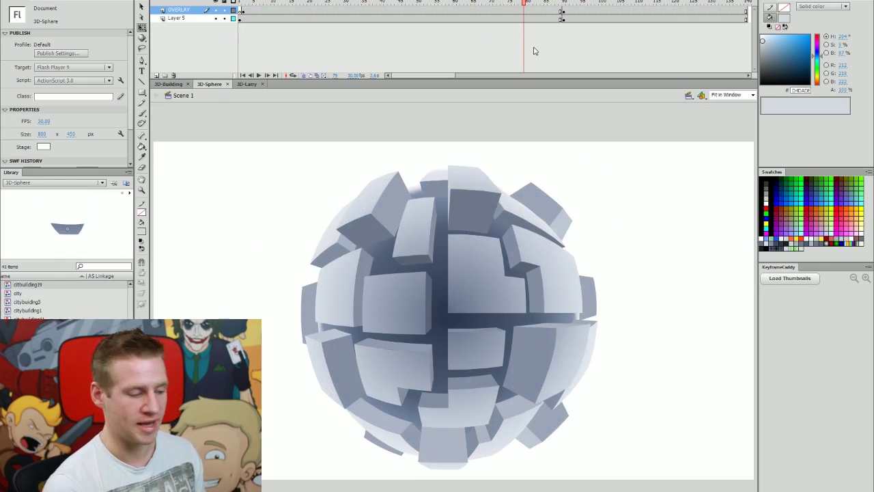
key("ctrl+Tab")
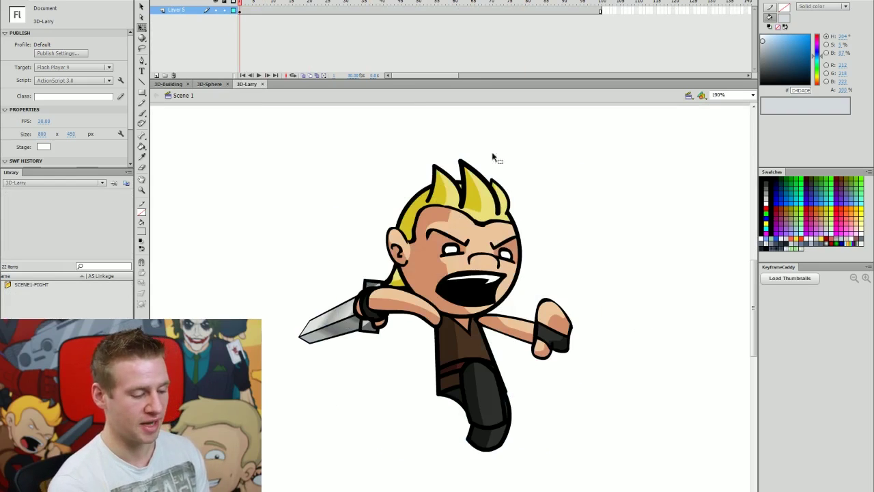
left_click_drag(267, 3, 197, 101)
Open the matrixtest1 symbol and its nested larryspinmaskhead symbol, and play the head's turn to examine its layers.
left_click(490, 240)
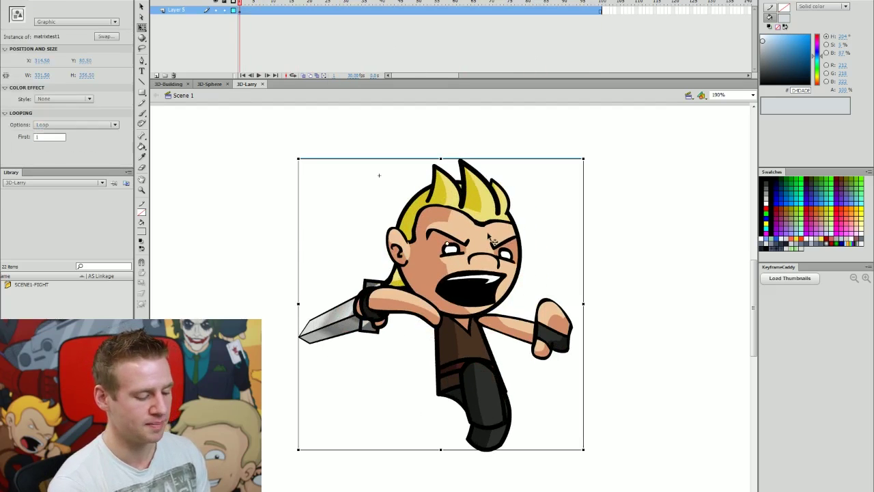
double_click(493, 246)
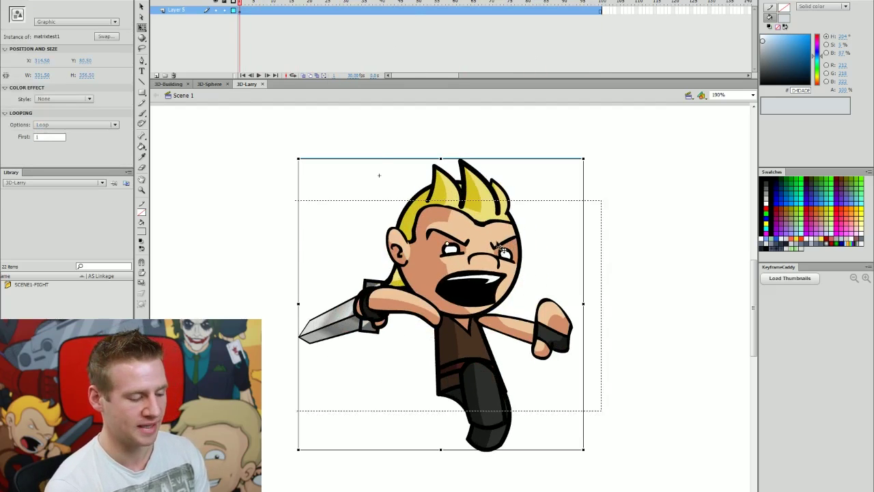
left_click_drag(270, 5, 418, 13)
key("v")
double_click(515, 247)
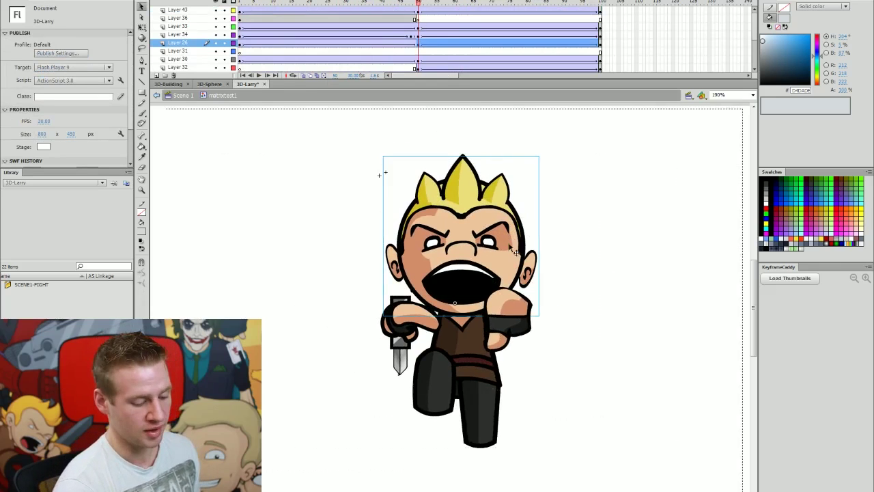
left_click_drag(414, 4, 201, 106)
key("Return")
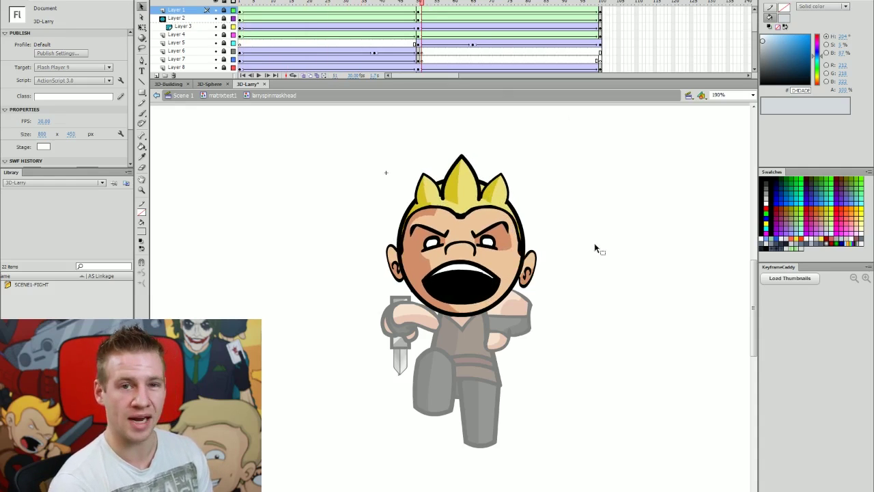
Return to the matrixtest1 symbol and play and scrub the character's full turn from frame 1 to 100.
double_click(589, 266)
left_click(571, 270)
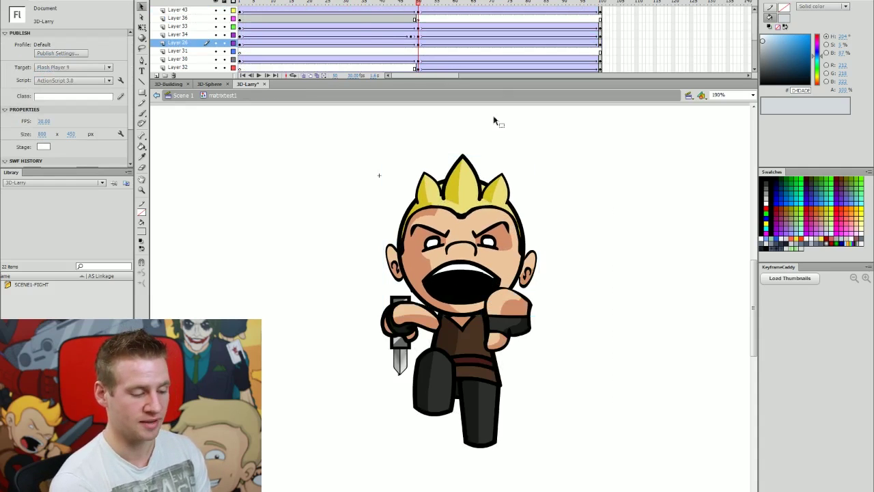
left_click_drag(409, 3, 211, 65)
key("Return")
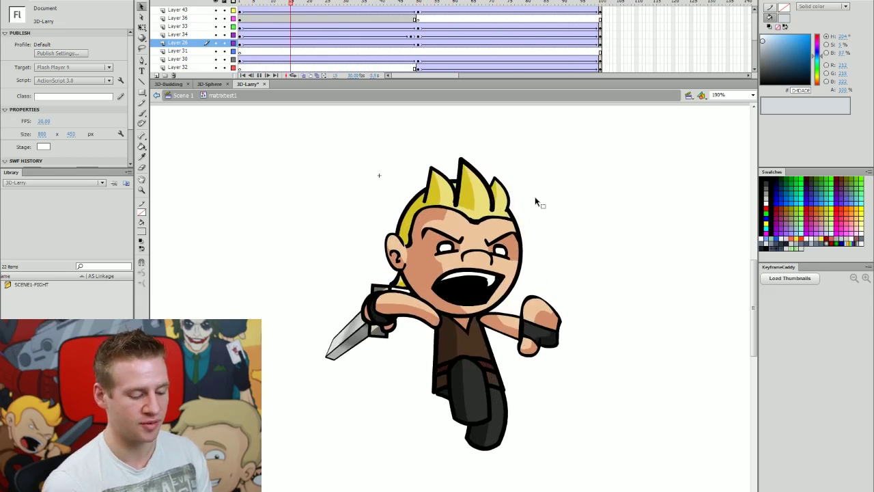
left_click_drag(432, 3, 211, 192)
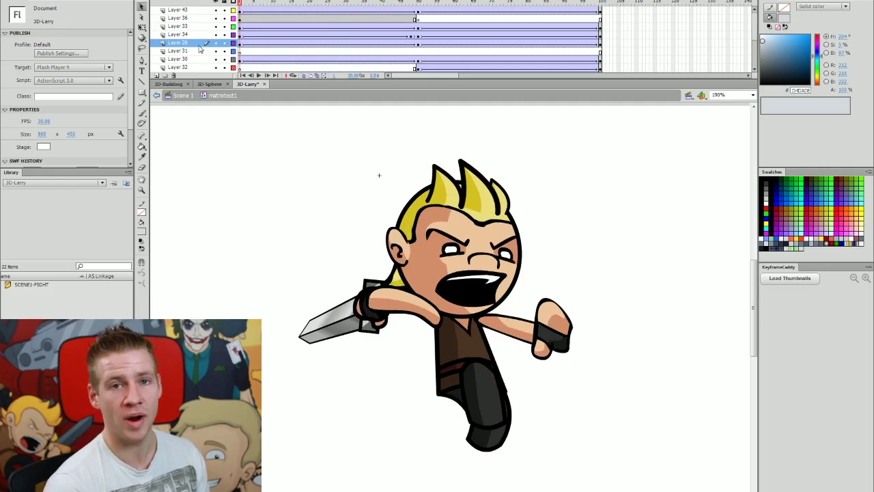
left_click_drag(241, 2, 615, 15)
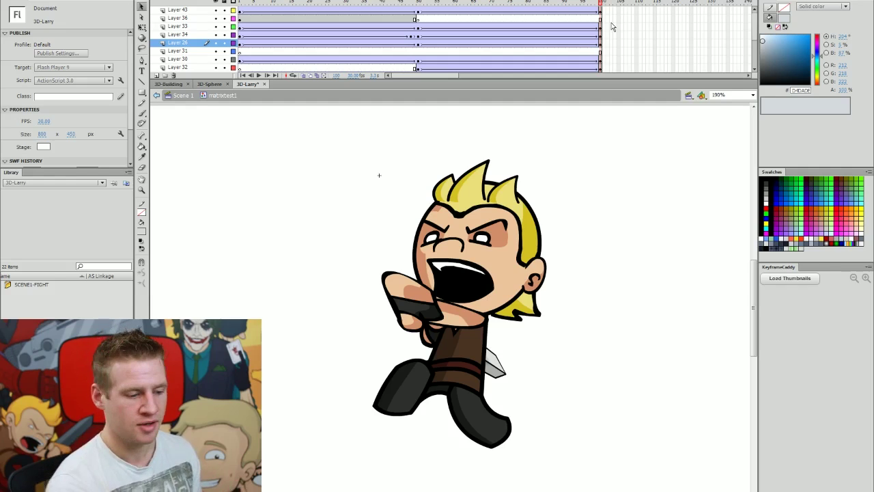
Inspect the front hand and head instances at frame 100, and scrub the character's turn back to frame 1.
left_click(437, 313)
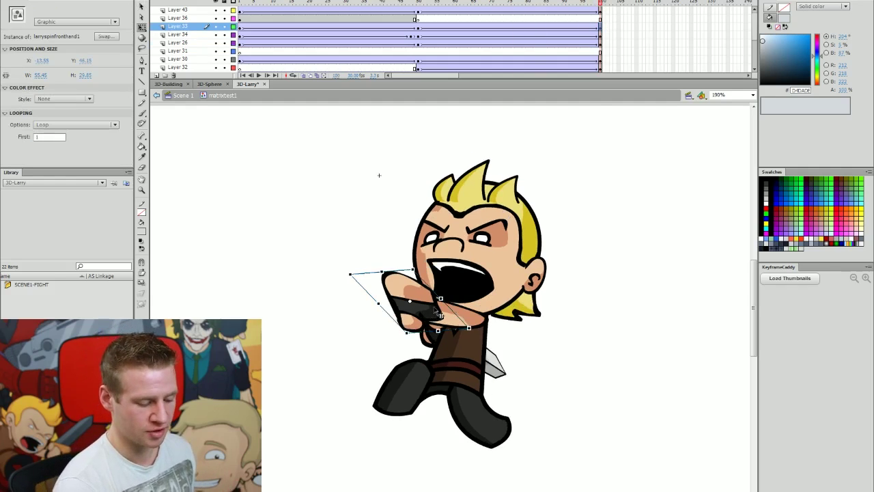
left_click(519, 204)
left_click_drag(573, 167, 597, 193)
left_click_drag(601, 3, 637, 77)
key(".")
key(".")
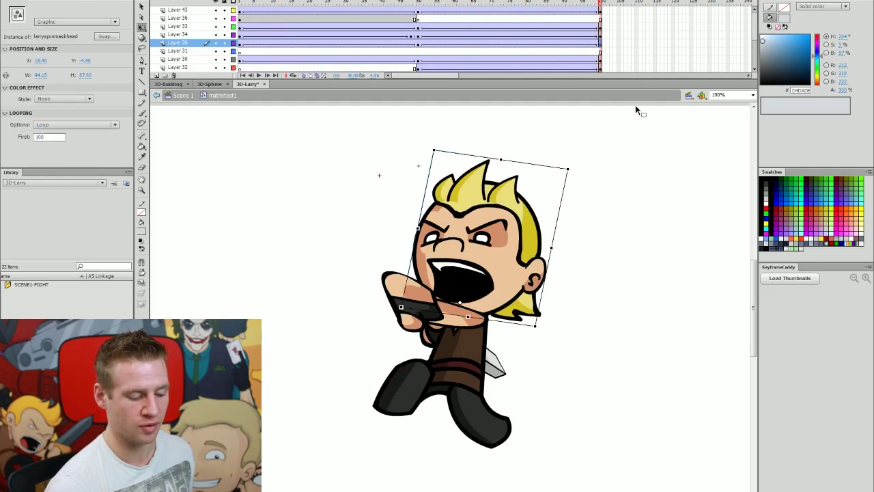
left_click(593, 253)
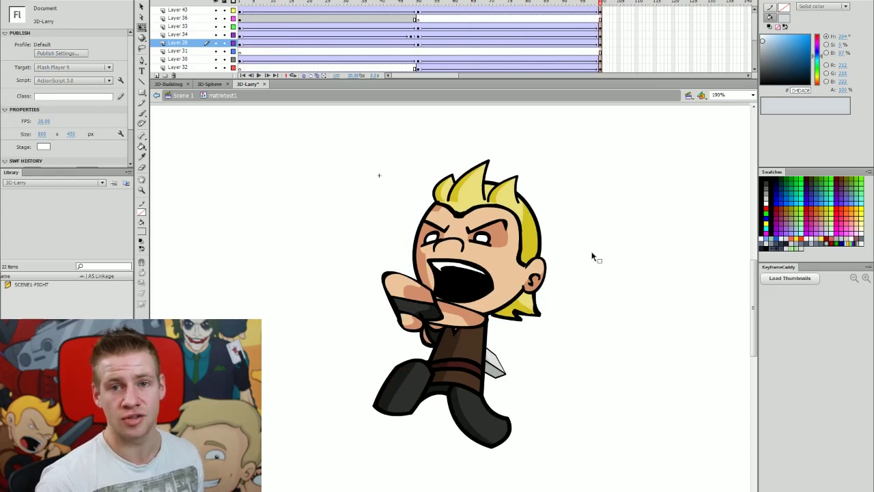
left_click_drag(594, 3, 240, 3)
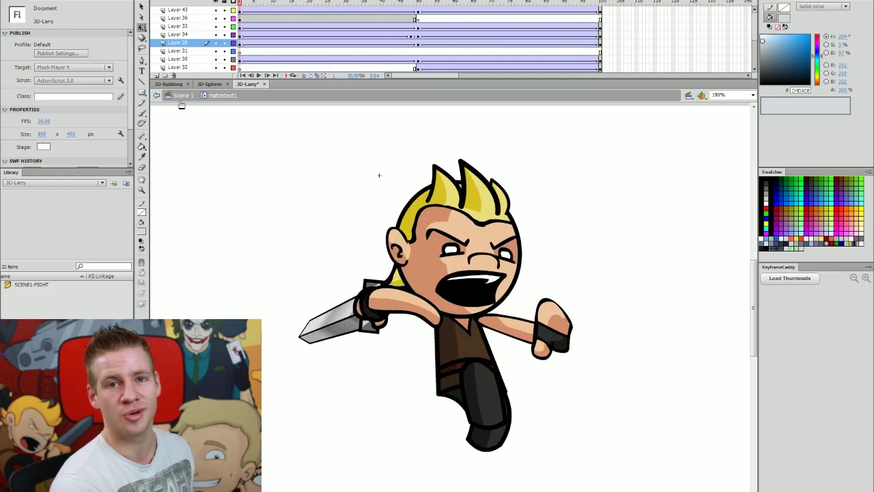